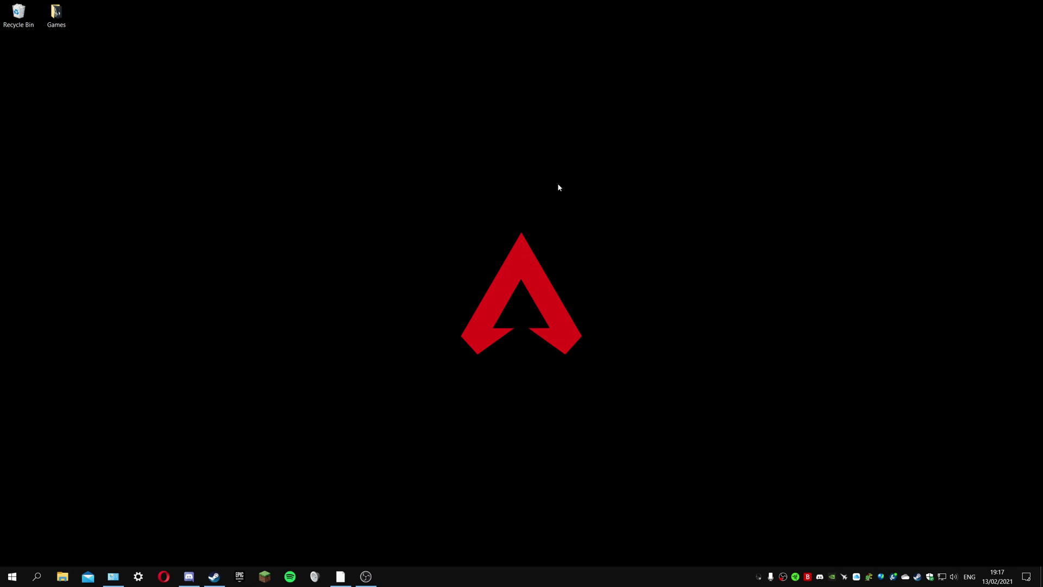
Step: Switch to Steam and remove the non-Steam game "test" from the library
{"action": "left_click", "coordinate": [214, 576]}
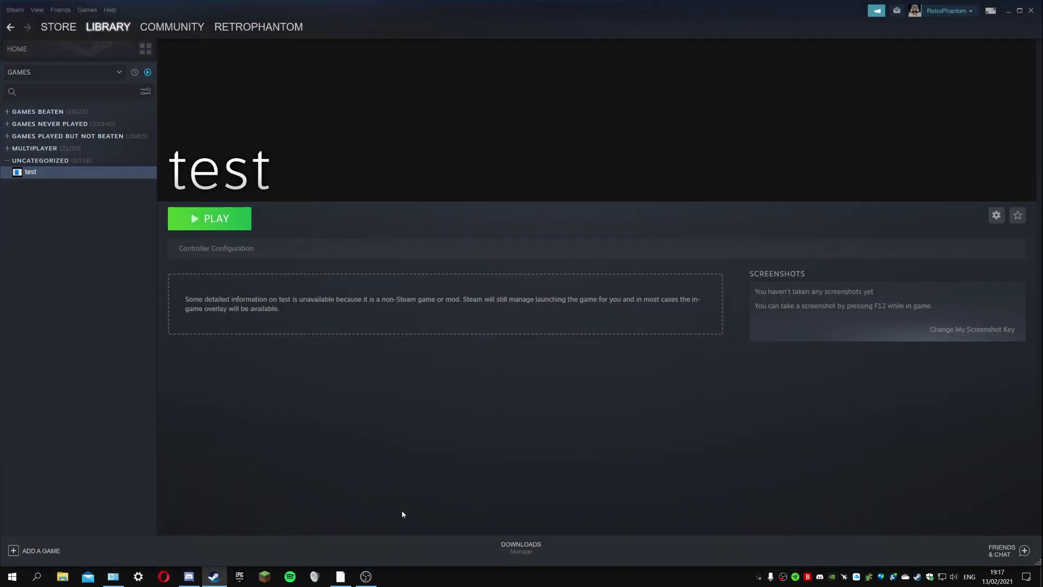
{"action": "right_click", "coordinate": [55, 173]}
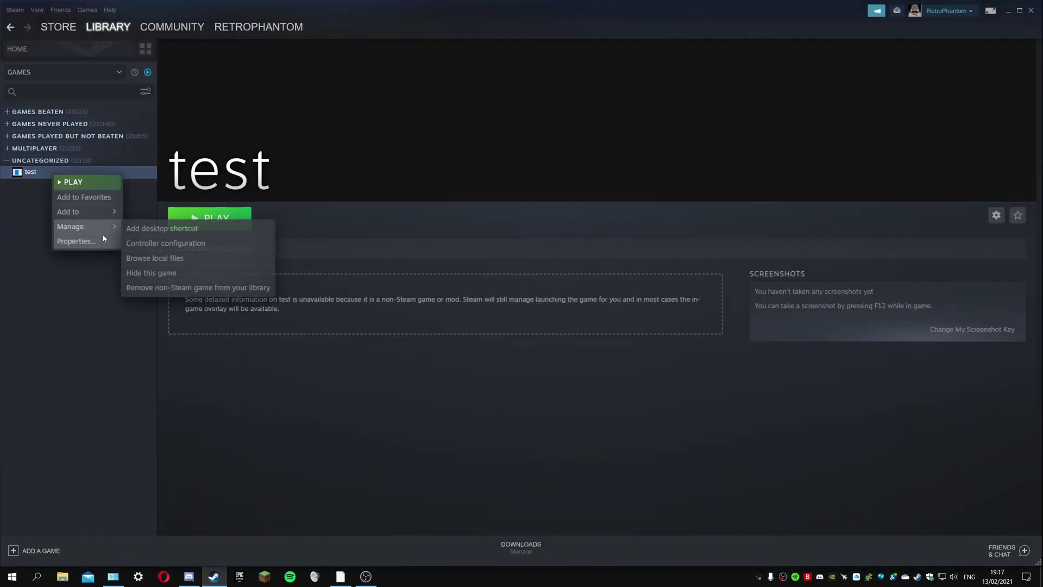
{"action": "left_click", "coordinate": [163, 287]}
Step: Examine the shortcut properties of Assassin's Creed Odyssey in the Games Played But Not Beaten collection, including its start folder
{"action": "left_click", "coordinate": [67, 136]}
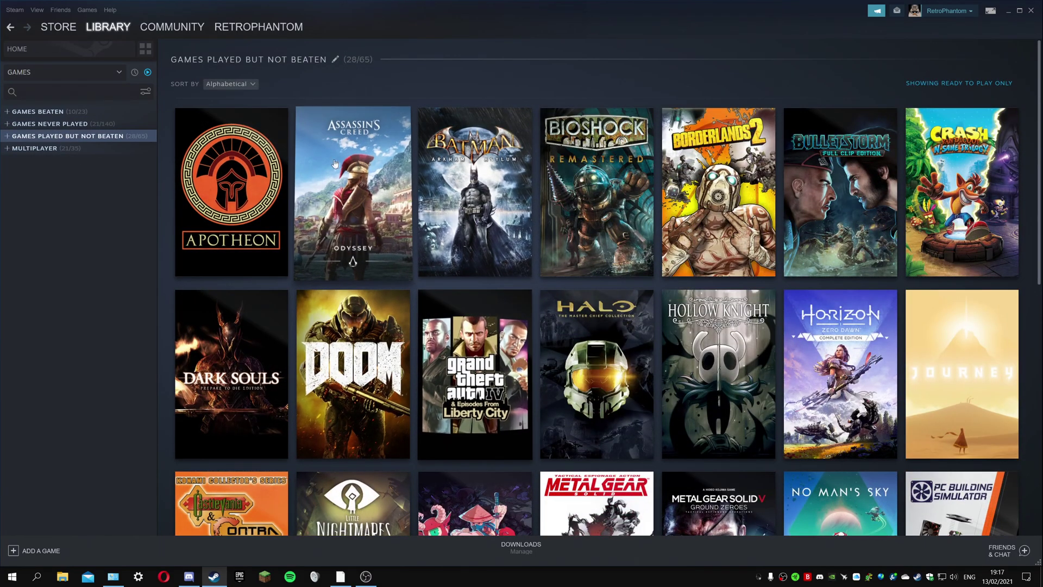
{"action": "mouse_move", "coordinate": [357, 206]}
{"action": "right_click", "coordinate": [397, 201]}
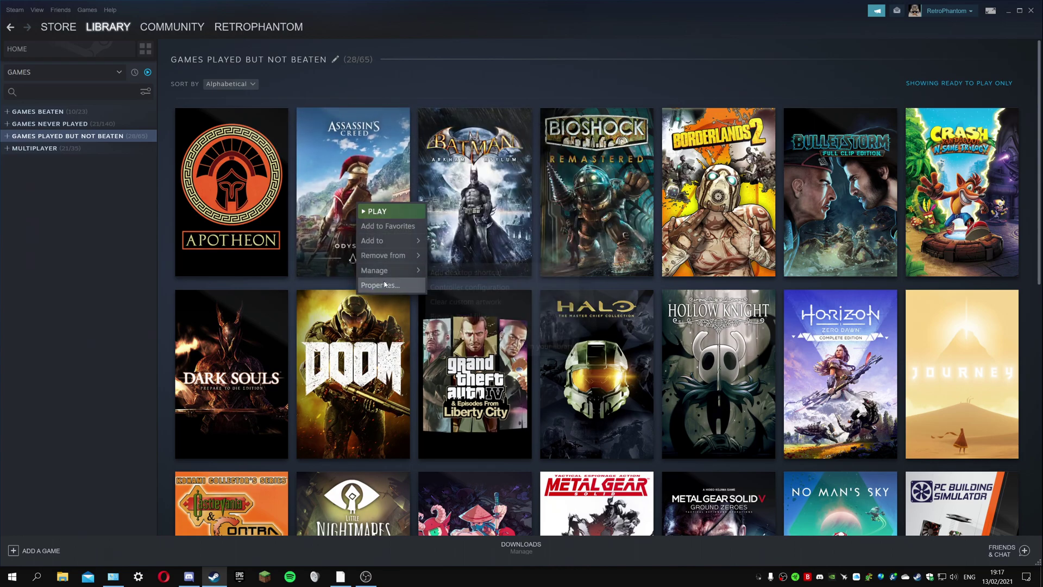
{"action": "left_click", "coordinate": [429, 283]}
{"action": "left_click_drag", "start_coordinate": [460, 296], "coordinate": [553, 296]}
{"action": "left_click", "coordinate": [729, 137]}
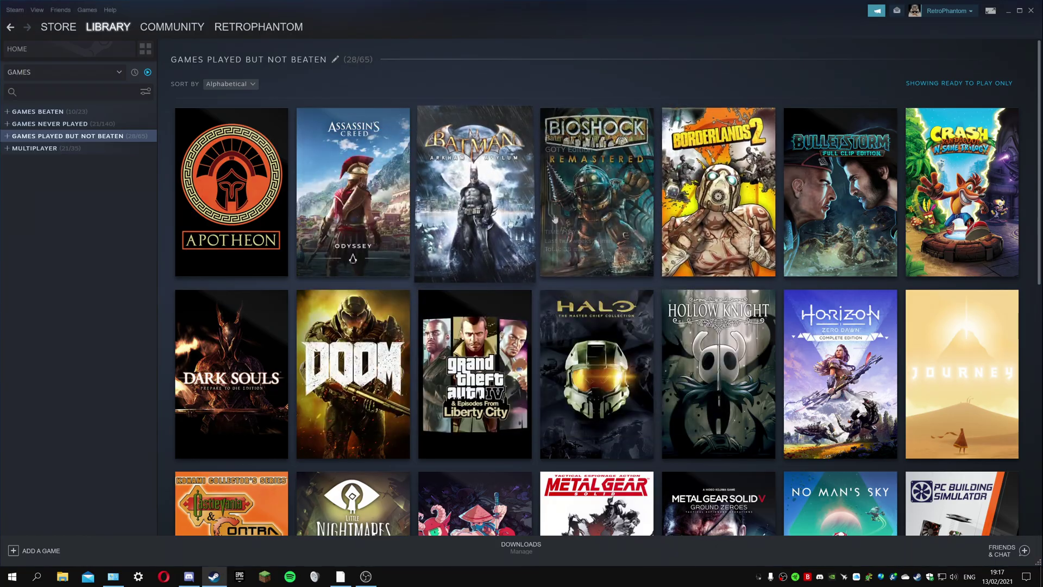
Step: Browse the game collections and examine the shortcut properties of Grand Theft Auto V in the Multiplayer collection
{"action": "scroll", "coordinate": [442, 220], "scroll_direction": "down", "scroll_amount": 8}
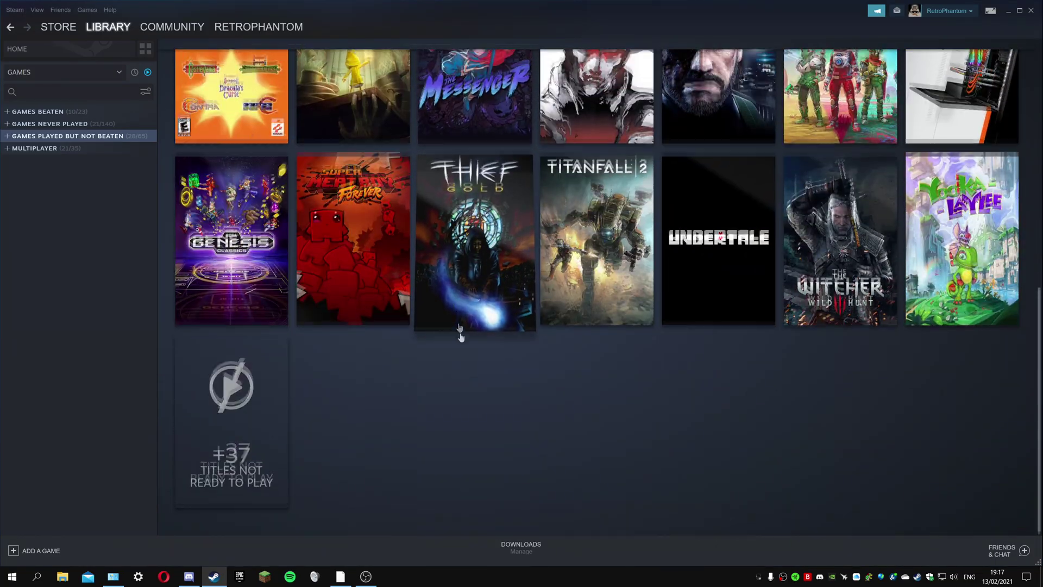
{"action": "scroll", "coordinate": [458, 334], "scroll_direction": "up", "scroll_amount": 10}
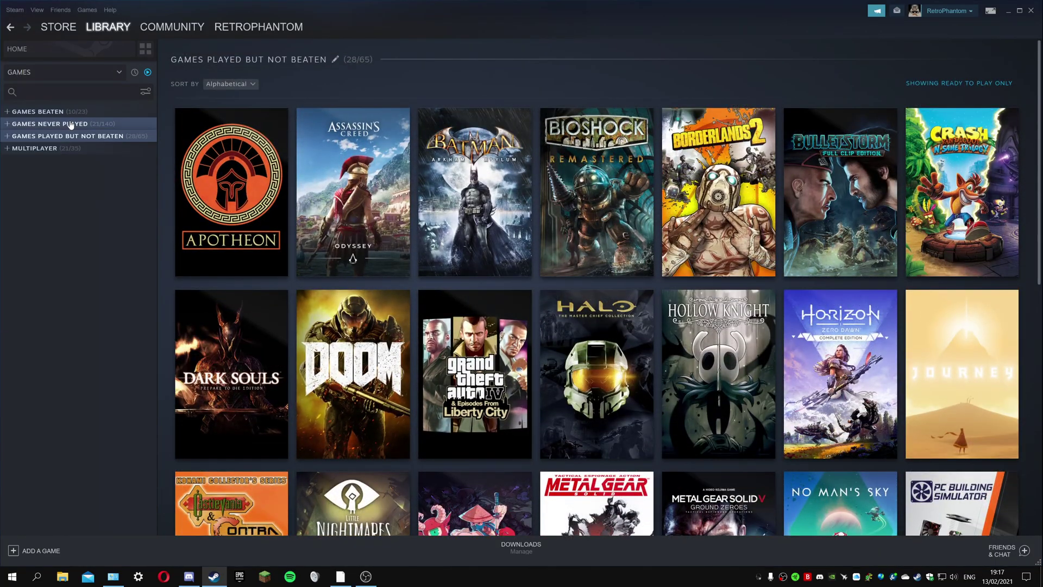
{"action": "left_click", "coordinate": [74, 123]}
{"action": "left_click", "coordinate": [74, 148]}
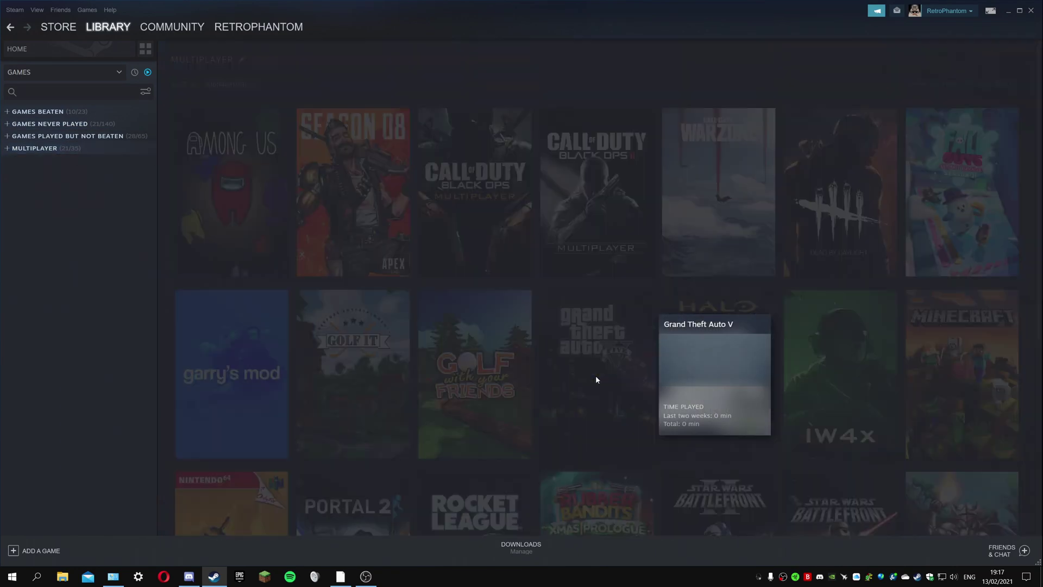
{"action": "left_click", "coordinate": [596, 377]}
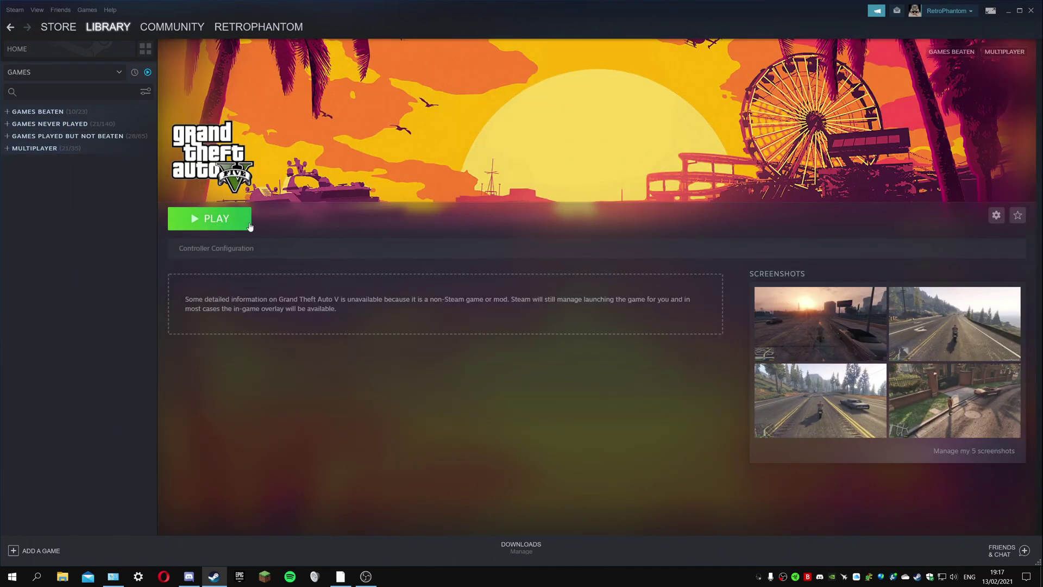
{"action": "left_click", "coordinate": [10, 27]}
{"action": "right_click", "coordinate": [583, 381]}
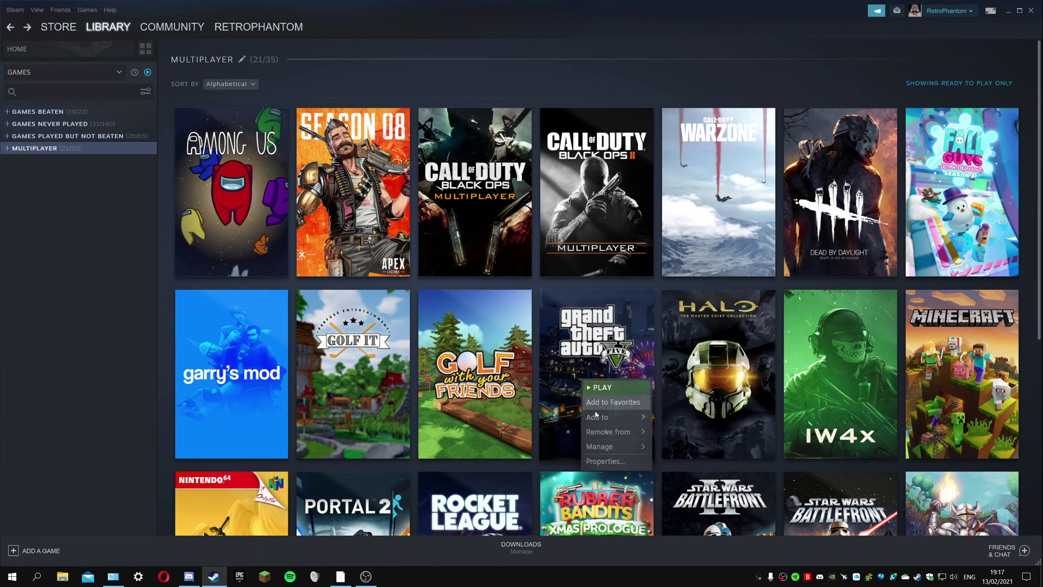
{"action": "left_click", "coordinate": [618, 462]}
{"action": "left_click_drag", "start_coordinate": [515, 296], "coordinate": [437, 296]}
{"action": "left_click", "coordinate": [730, 137]}
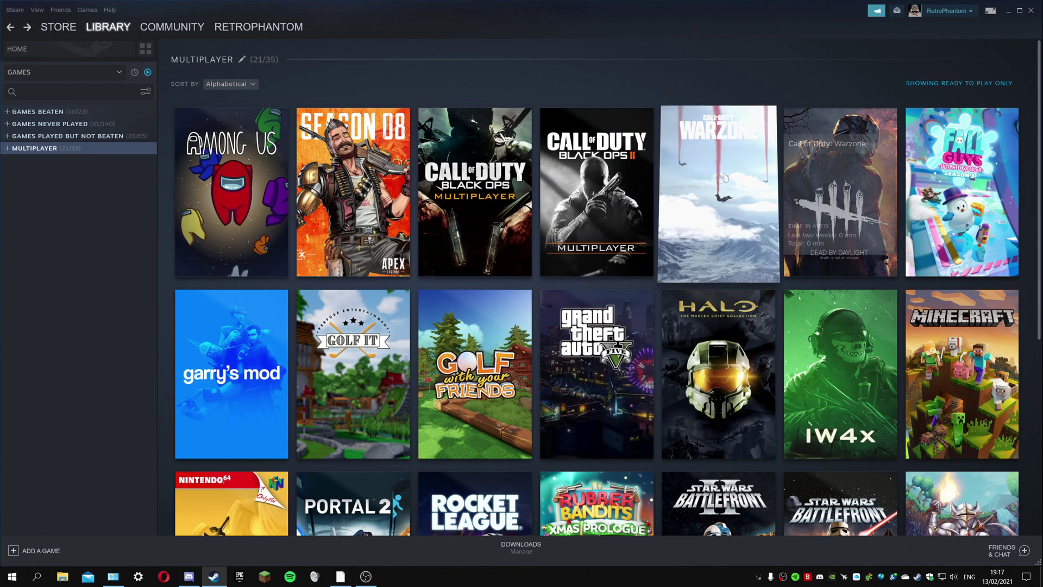
Step: Examine the target and start folder in the shortcut properties of Call of Duty: Warzone
{"action": "right_click", "coordinate": [709, 180]}
{"action": "left_click", "coordinate": [740, 263]}
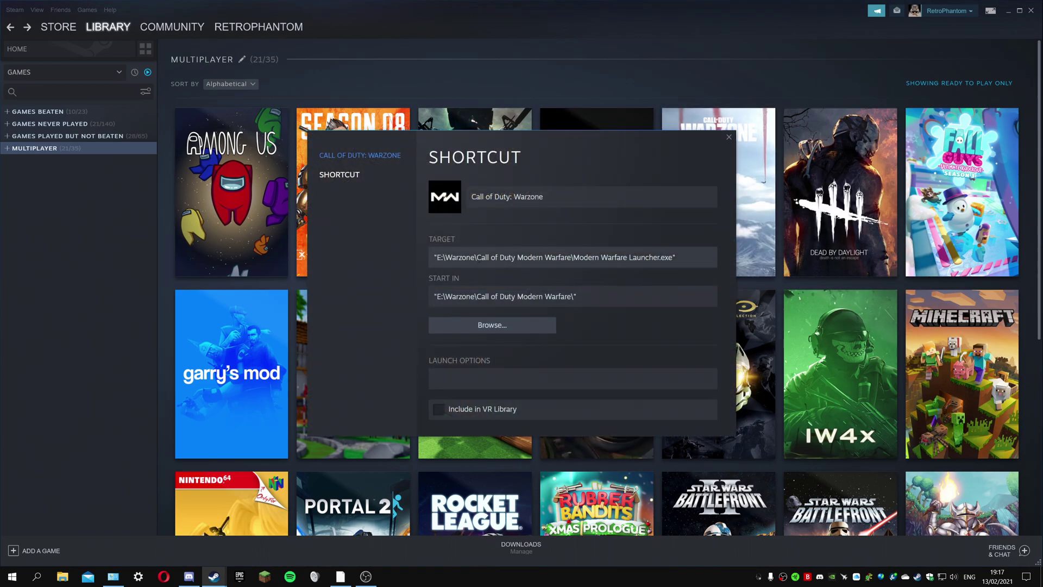
{"action": "left_click", "coordinate": [729, 137]}
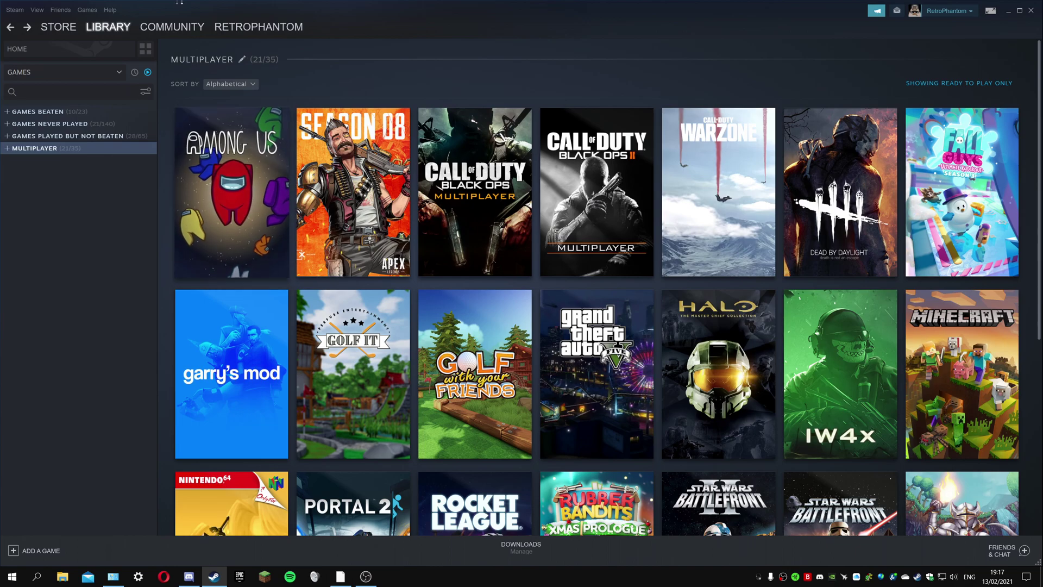
Step: Look through the programs offered for adding as a non-Steam game, cancel without adding any, and minimise Steam
{"action": "left_click", "coordinate": [79, 10]}
{"action": "left_click", "coordinate": [133, 69]}
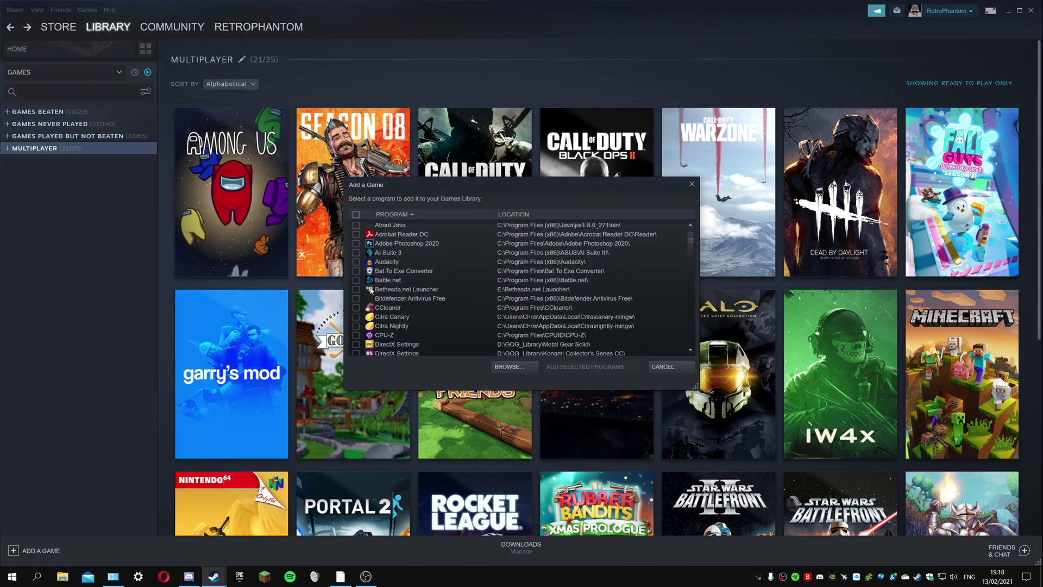
{"action": "scroll", "coordinate": [362, 288], "scroll_direction": "down", "scroll_amount": 2}
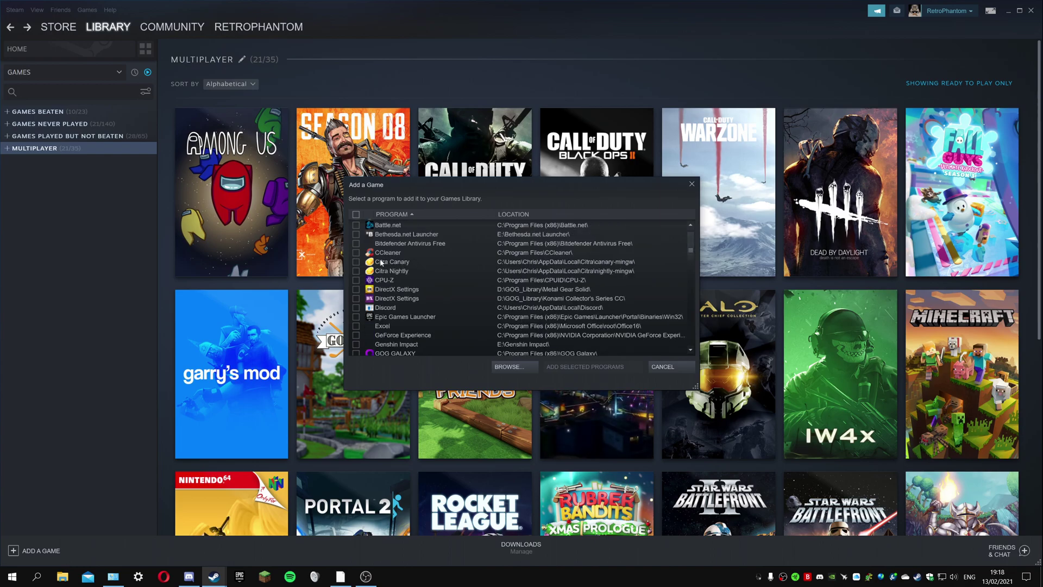
{"action": "scroll", "coordinate": [382, 262], "scroll_direction": "down", "scroll_amount": 2}
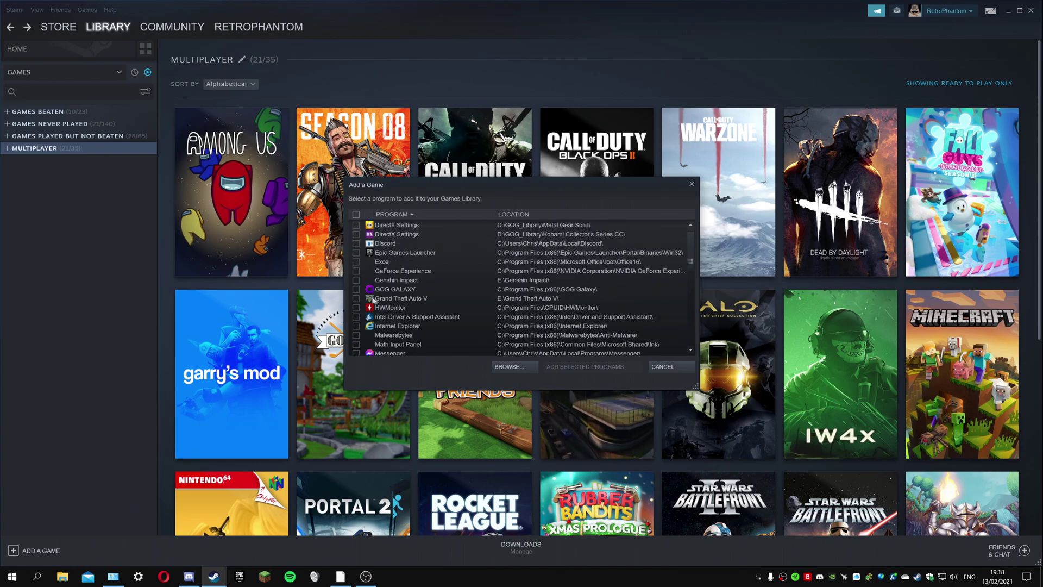
{"action": "scroll", "coordinate": [432, 333], "scroll_direction": "down", "scroll_amount": 4}
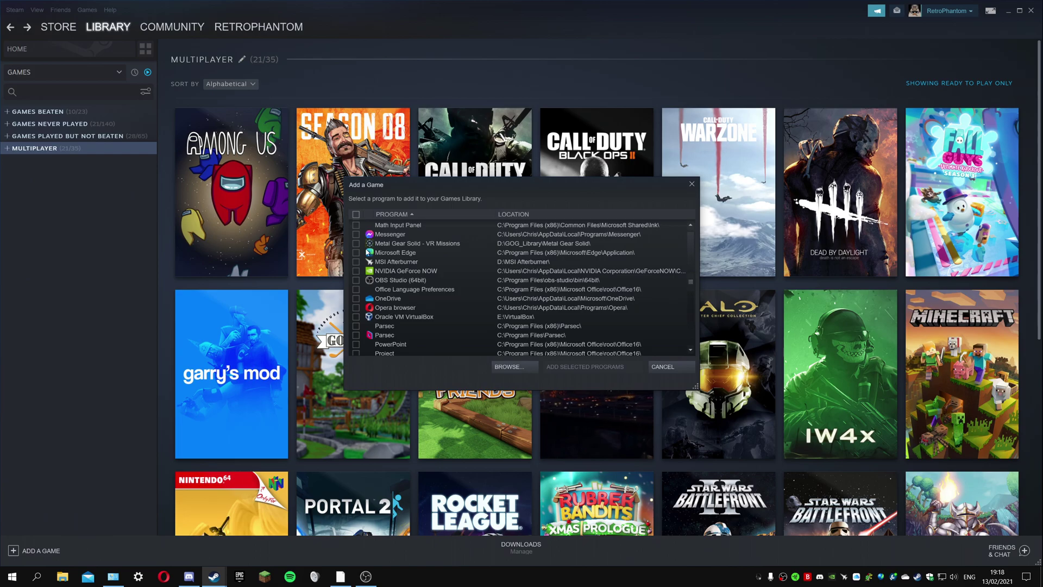
{"action": "left_click", "coordinate": [671, 369]}
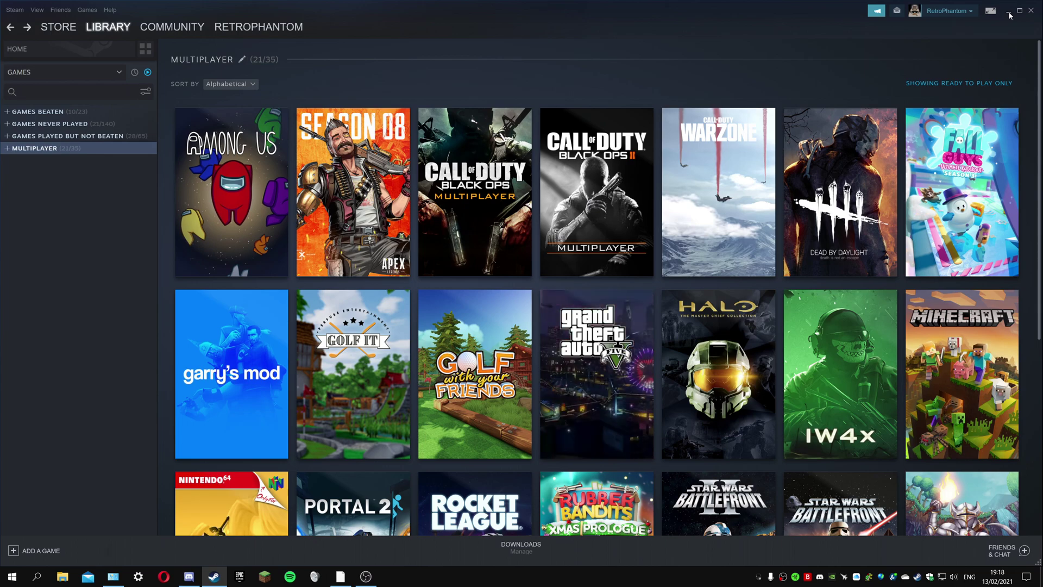
{"action": "left_click", "coordinate": [1008, 12]}
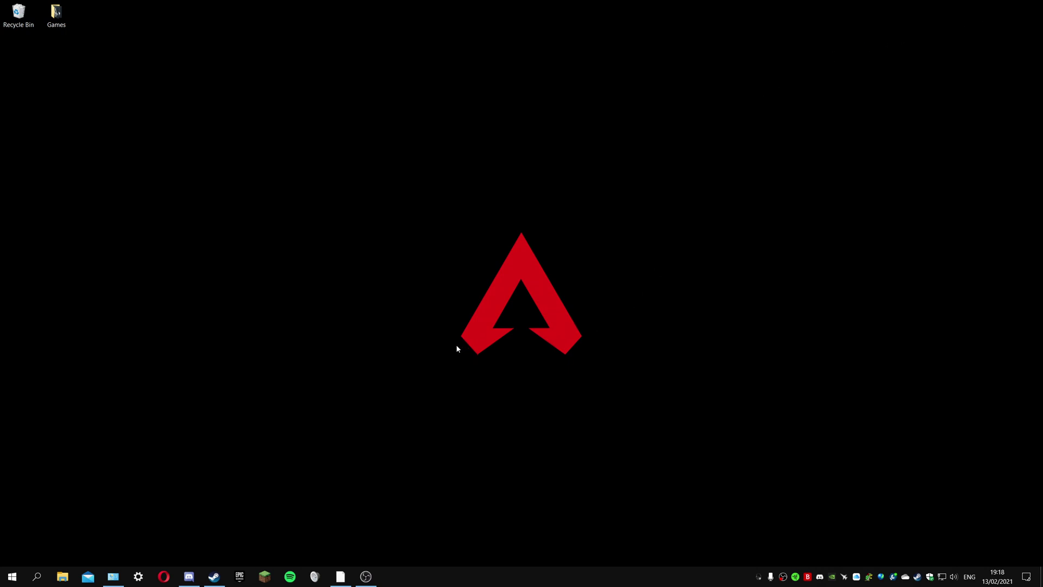
Step: Open Bat To Exe Converter and start the first line of the new script with the CD command
{"action": "left_click", "coordinate": [36, 575]}
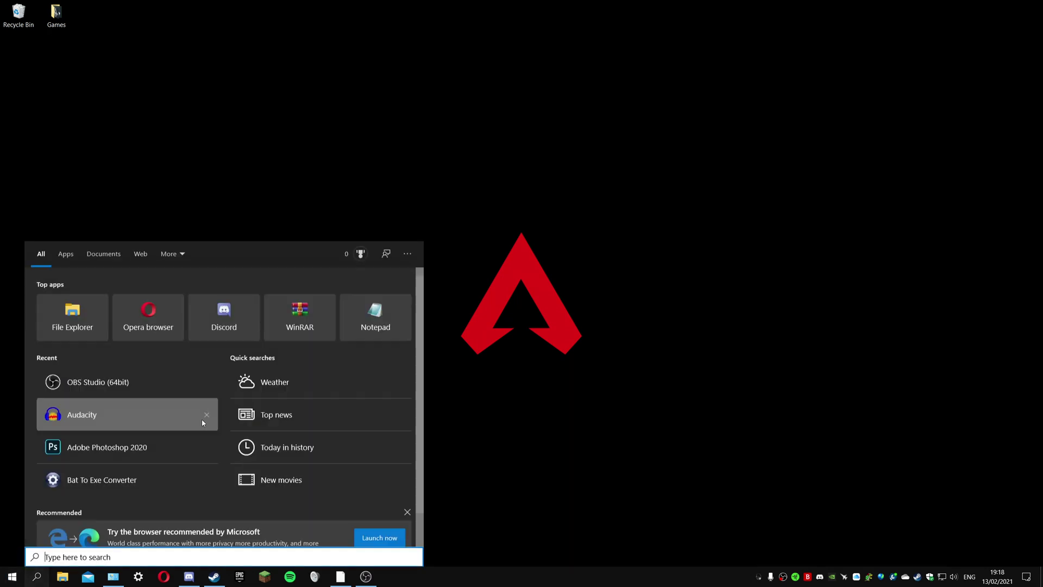
{"action": "left_click", "coordinate": [153, 477]}
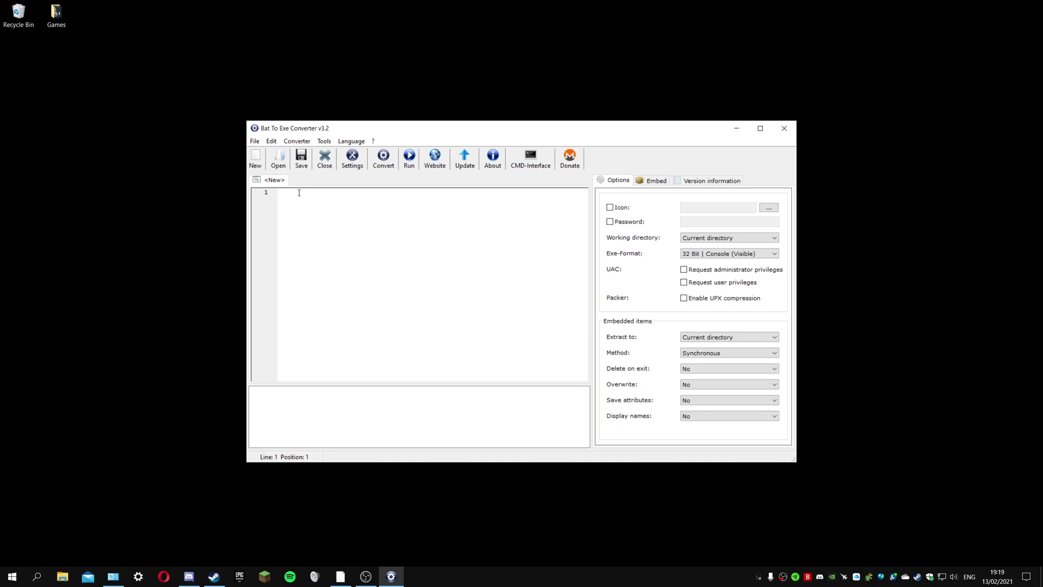
{"action": "type", "text": "CD"}
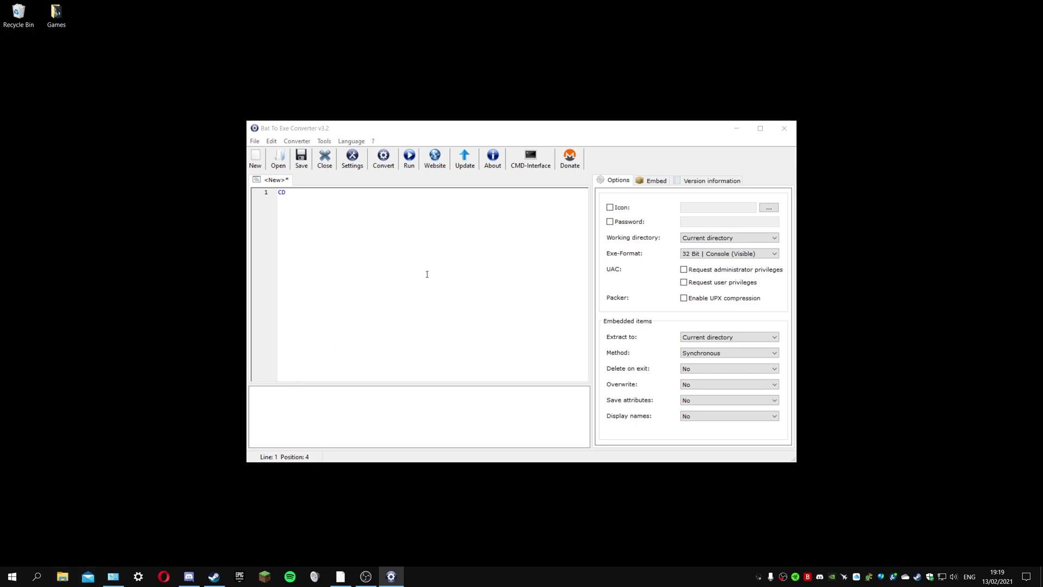
Step: Copy the path of the NES emulator folder in File Explorer and complete the script's first line as CD D:\Emulators\NES
{"action": "key", "text": "super+e"}
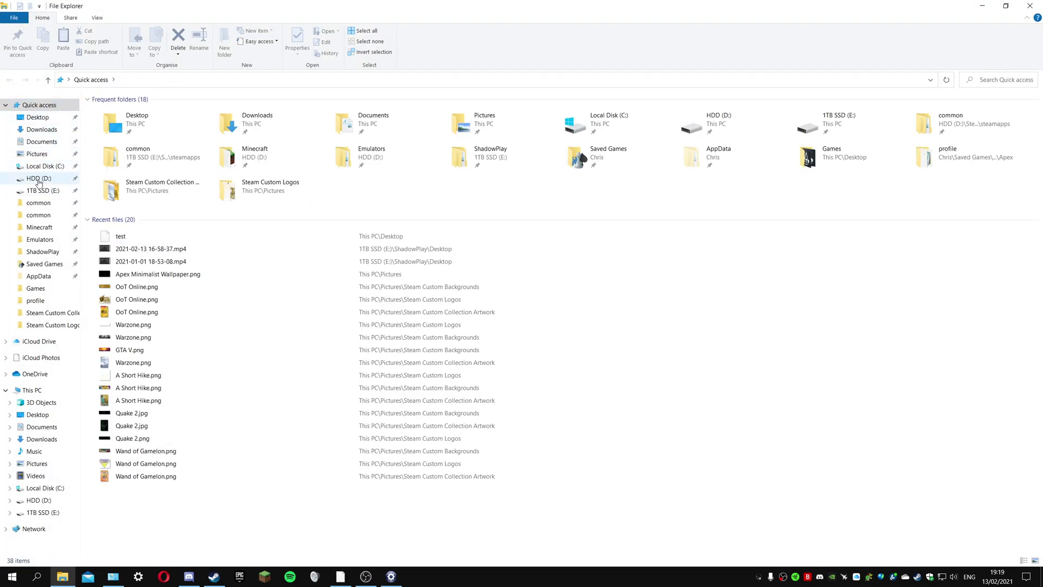
{"action": "left_click", "coordinate": [38, 180]}
{"action": "left_click", "coordinate": [140, 116]}
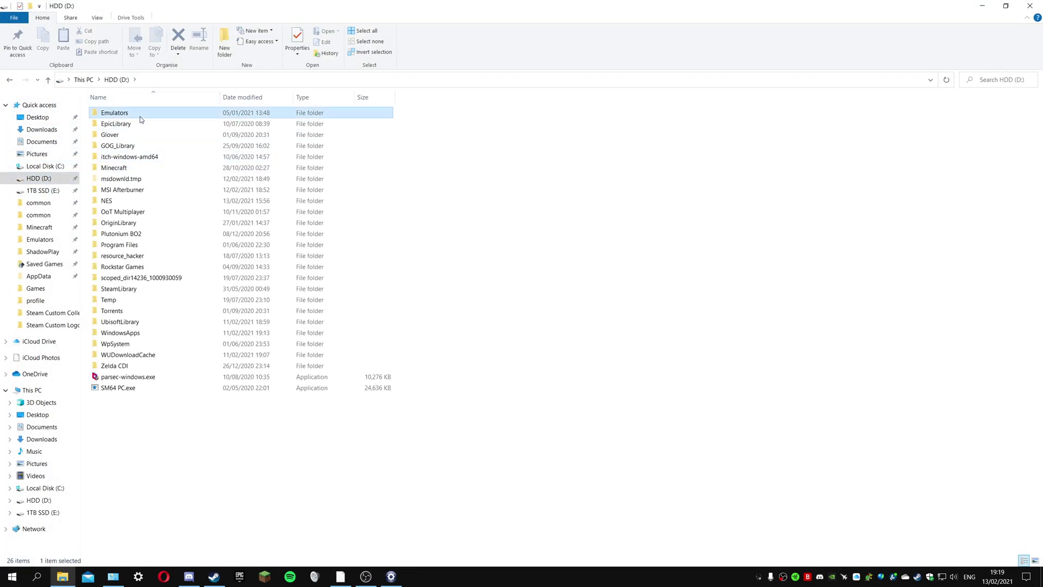
{"action": "double_click", "coordinate": [141, 115]}
{"action": "double_click", "coordinate": [121, 157]}
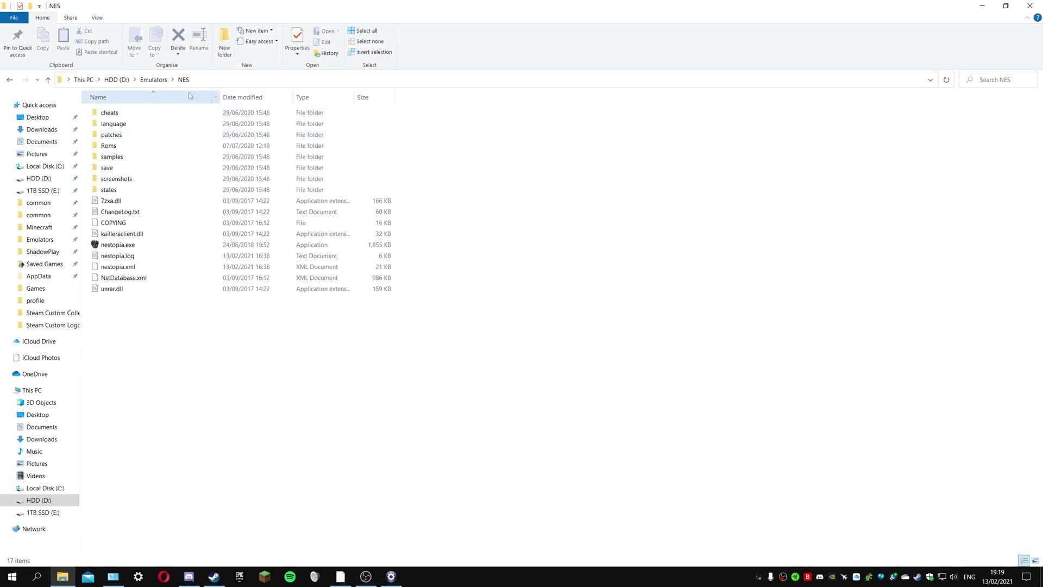
{"action": "left_click", "coordinate": [203, 80]}
{"action": "key", "text": "ctrl+c"}
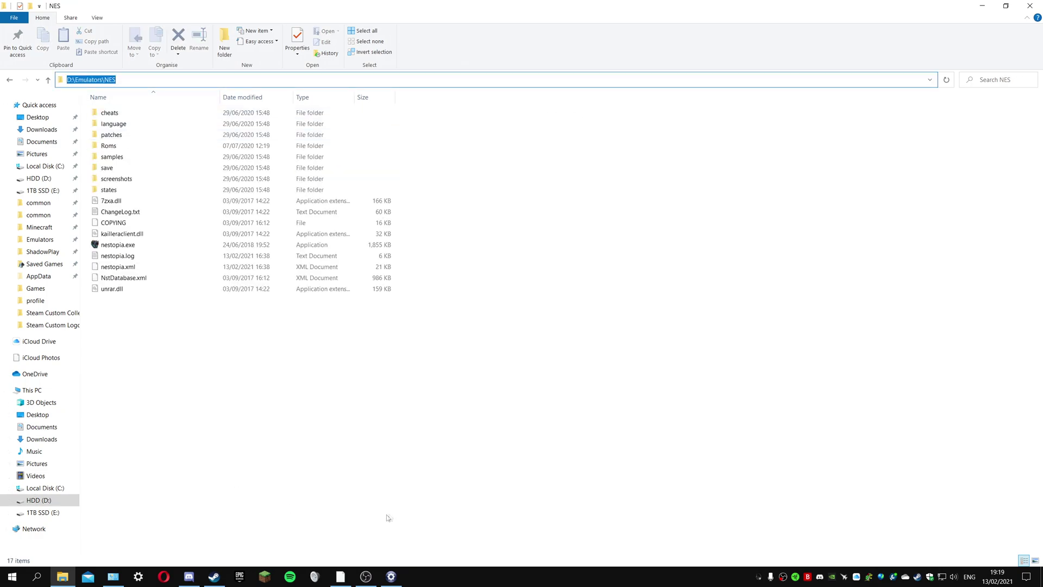
{"action": "left_click", "coordinate": [397, 584]}
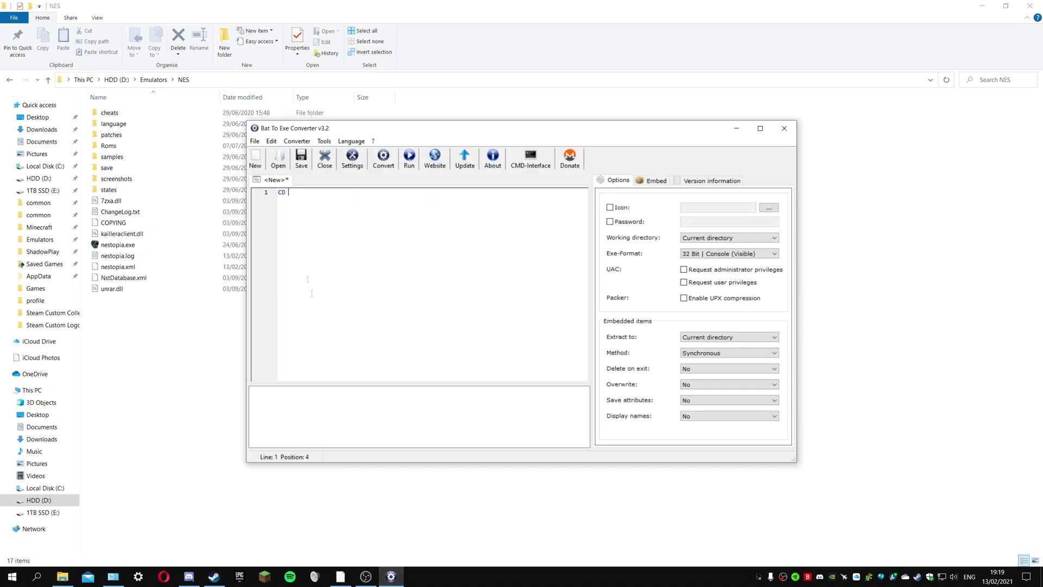
{"action": "key", "text": "ctrl+v"}
Step: Add a second script line with the quoted emulator path "D:\Emulators\NES\nestopia.exe"
{"action": "key", "text": "Return"}
{"action": "type", "text": "\""}
{"action": "key", "text": "ctrl+v"}
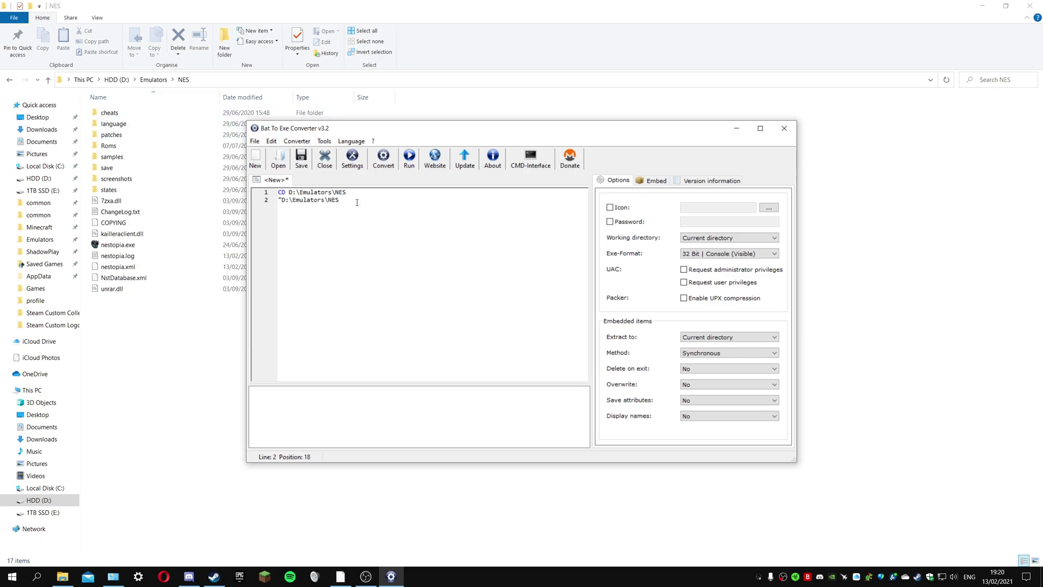
{"action": "type", "text": "\\"}
{"action": "type", "text": "nestp"}
{"action": "type", "text": "pia.exe\""}
Step: Copy the Roms folder's path and append it to the script's second line as "D:\Emulators\NES\Roms\ with an opening quote
{"action": "double_click", "coordinate": [131, 146]}
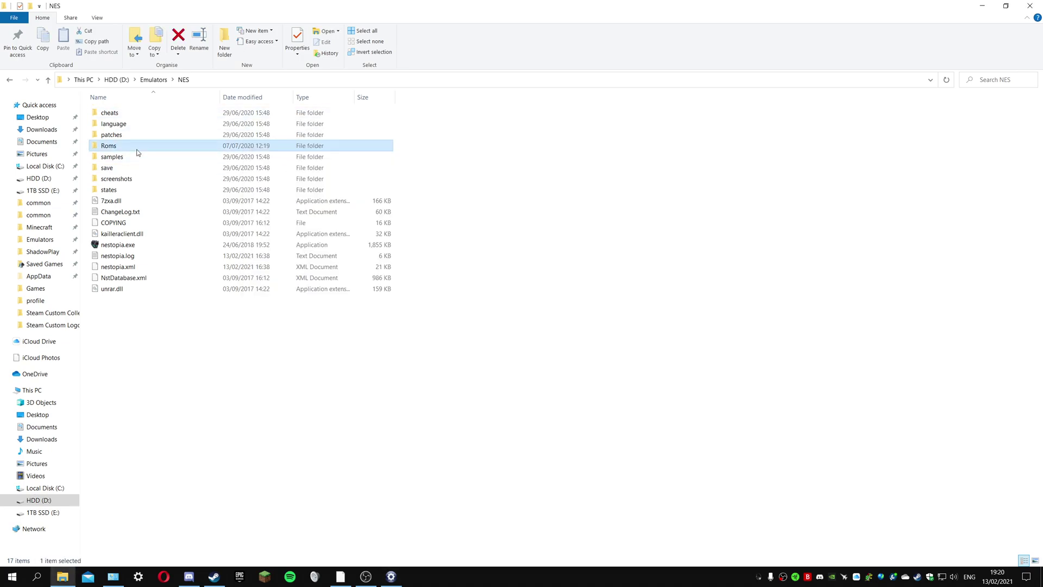
{"action": "left_click", "coordinate": [241, 79]}
{"action": "key", "text": "ctrl+c"}
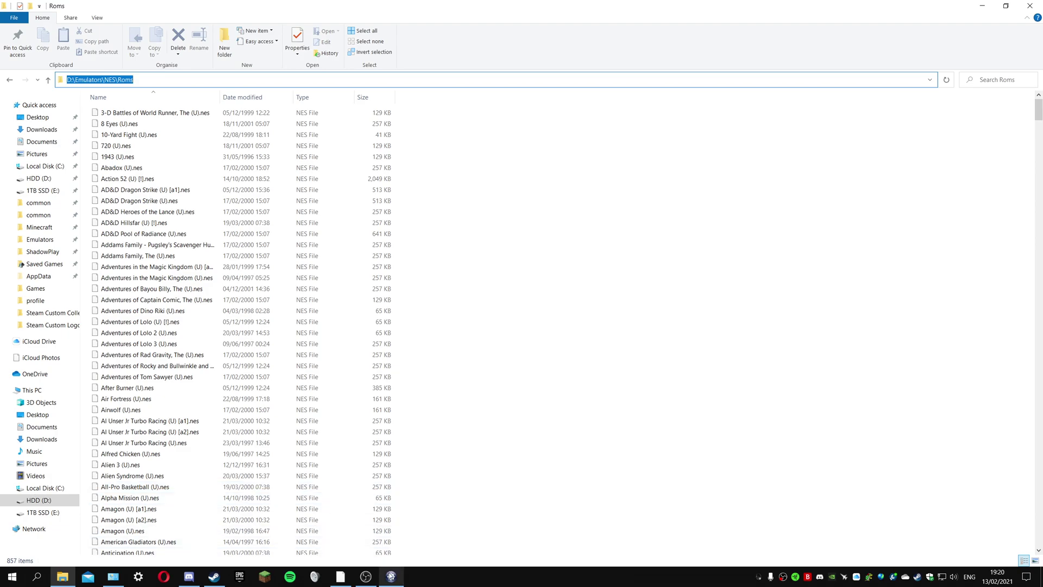
{"action": "left_click", "coordinate": [391, 576]}
{"action": "key", "text": "ctrl+v"}
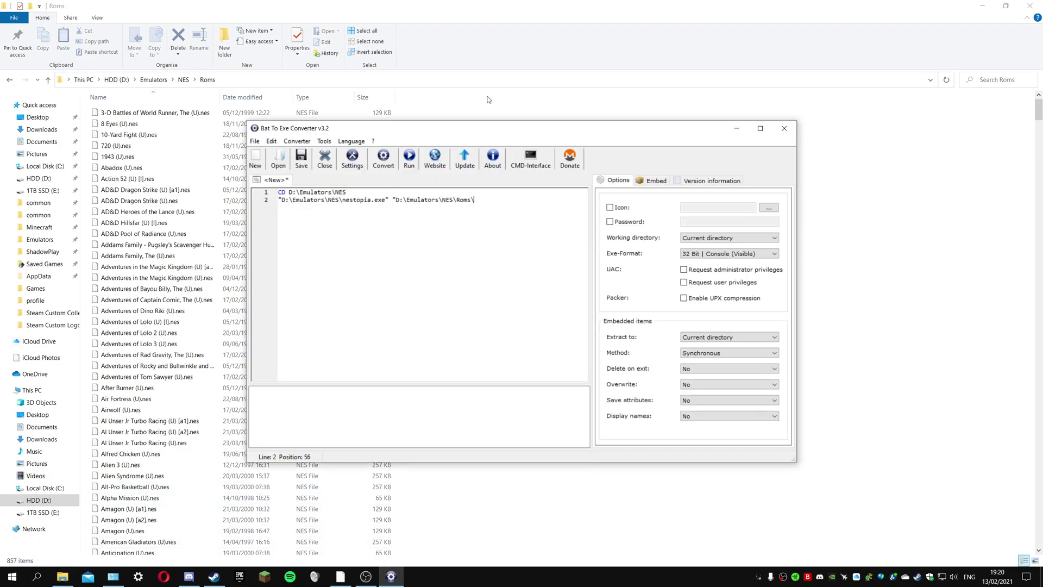
Step: Copy the Ninja Gaiden (U).nes file name from the Roms folder and append it with a closing quote to the script's second line
{"action": "left_click", "coordinate": [821, 232]}
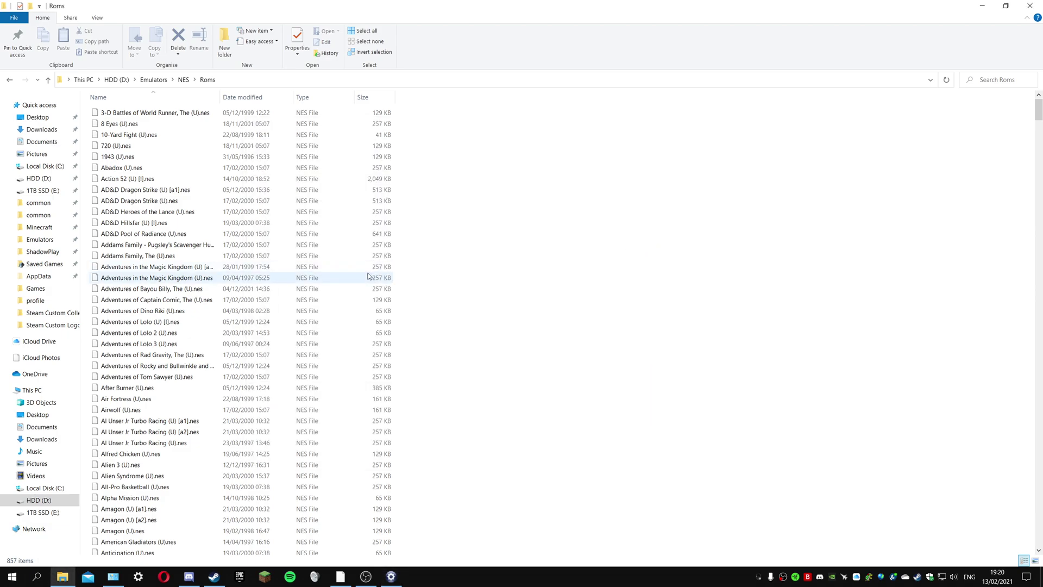
{"action": "scroll", "coordinate": [198, 343], "scroll_direction": "down", "scroll_amount": 13}
{"action": "scroll", "coordinate": [198, 342], "scroll_direction": "down", "scroll_amount": 8}
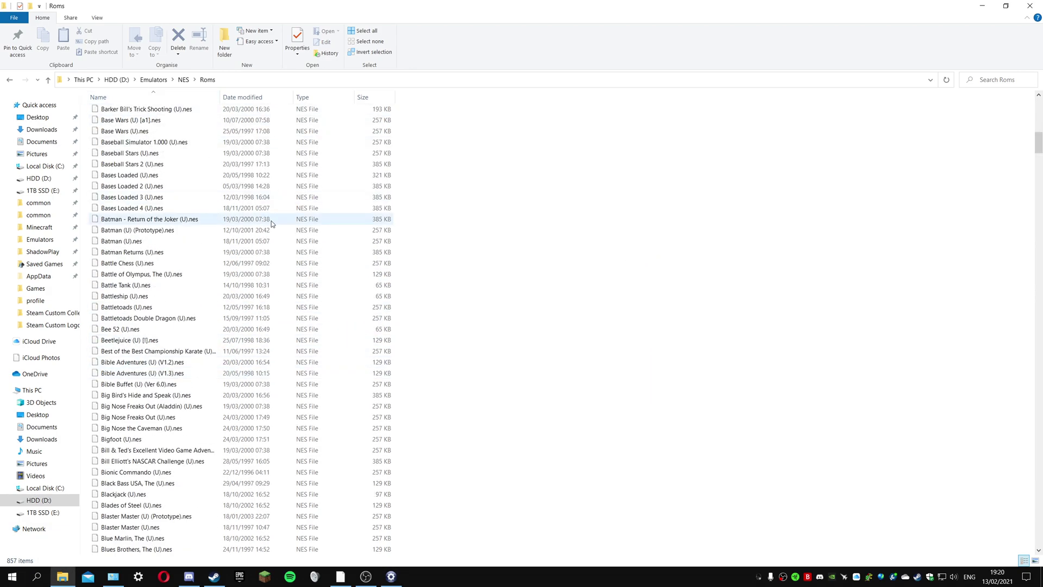
{"action": "key", "text": "n"}
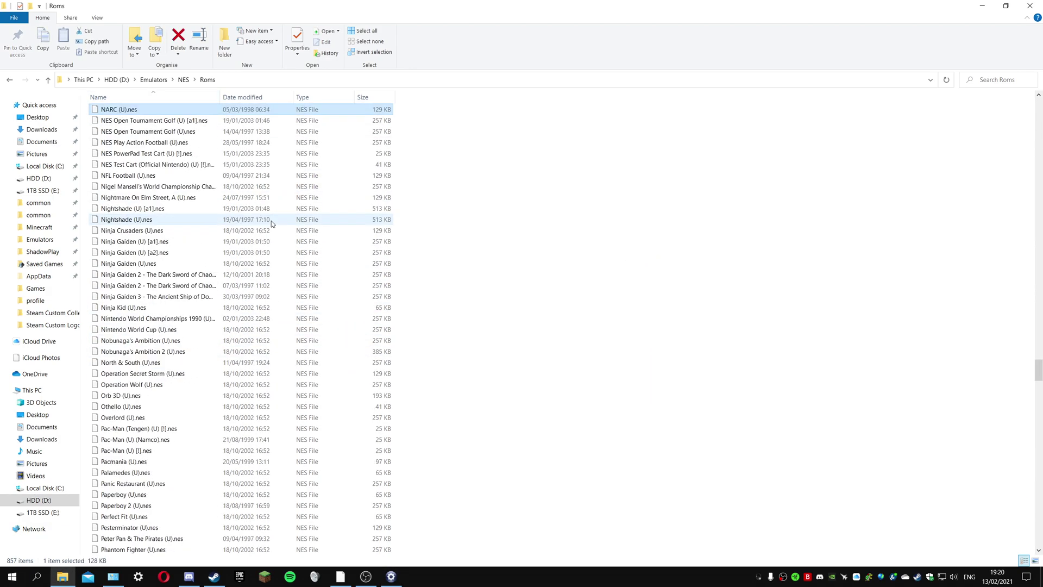
{"action": "left_click", "coordinate": [176, 266]}
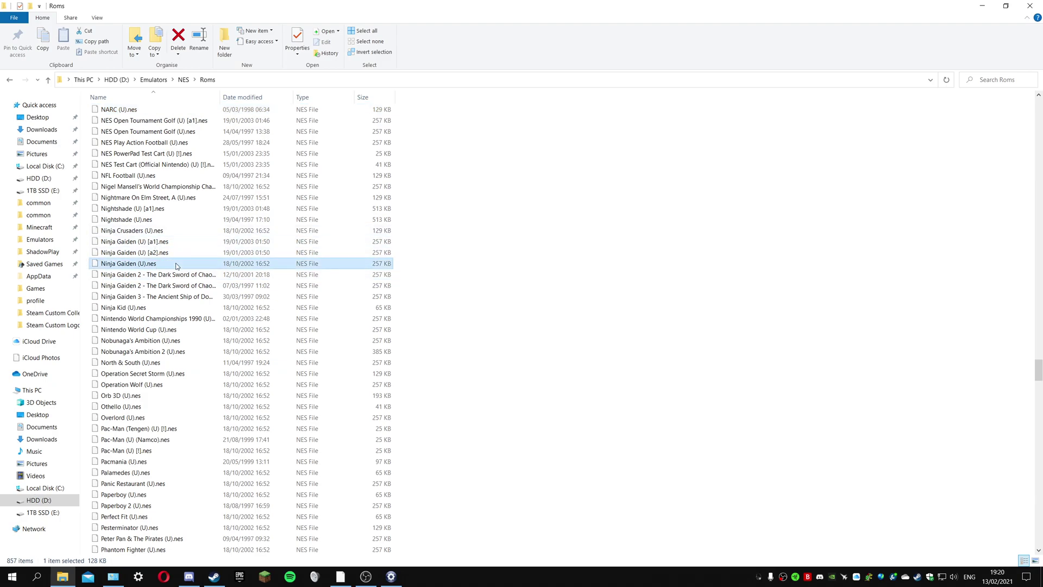
{"action": "left_click", "coordinate": [158, 264]}
{"action": "key", "text": "ctrl+c"}
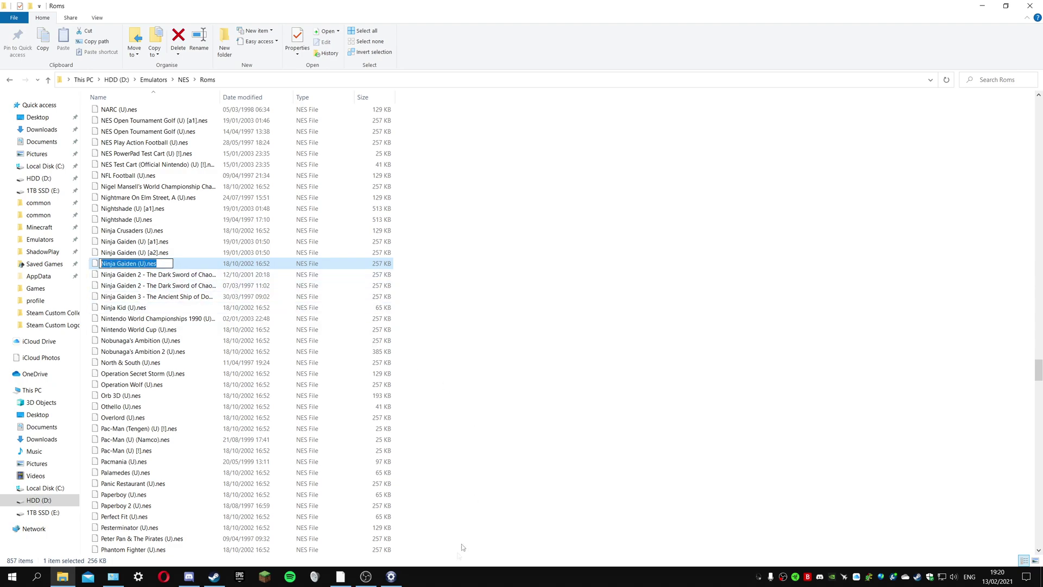
{"action": "left_click", "coordinate": [391, 577]}
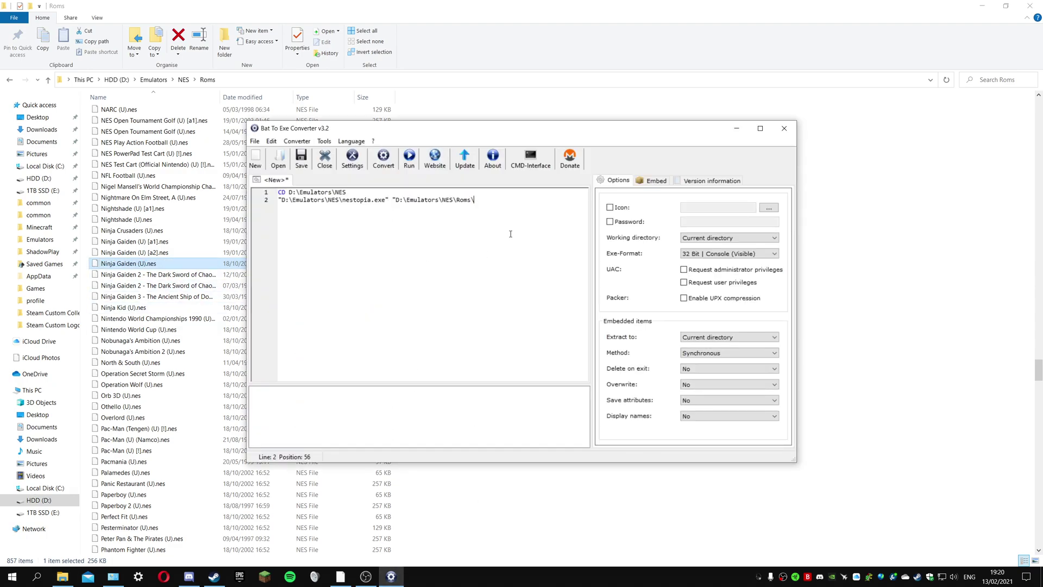
{"action": "key", "text": "ctrl+v"}
Step: Save the script to the Desktop as test.bat and convert it into an executable named test there
{"action": "left_click", "coordinate": [302, 158]}
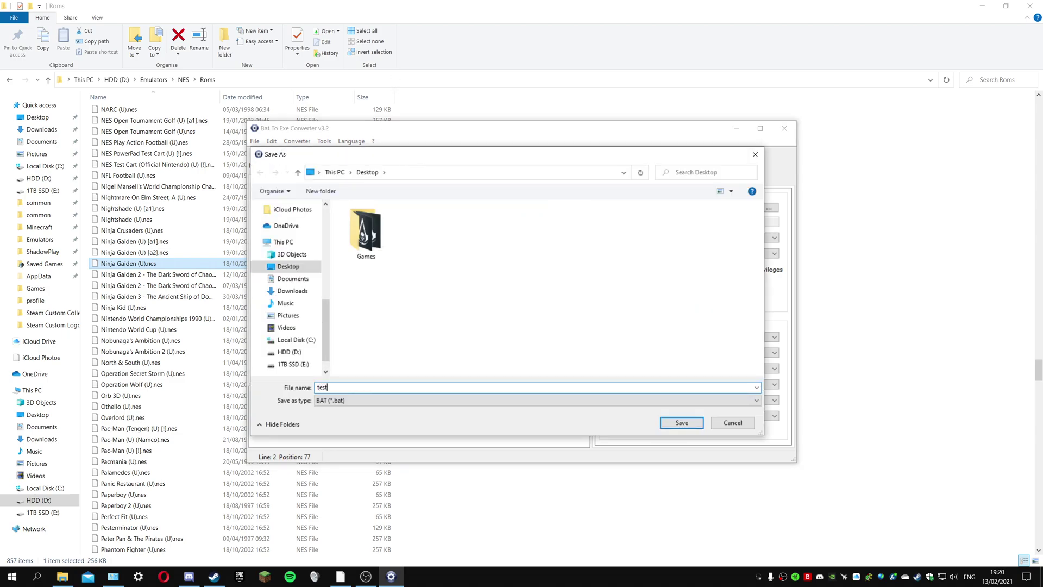
{"action": "left_click", "coordinate": [699, 422]}
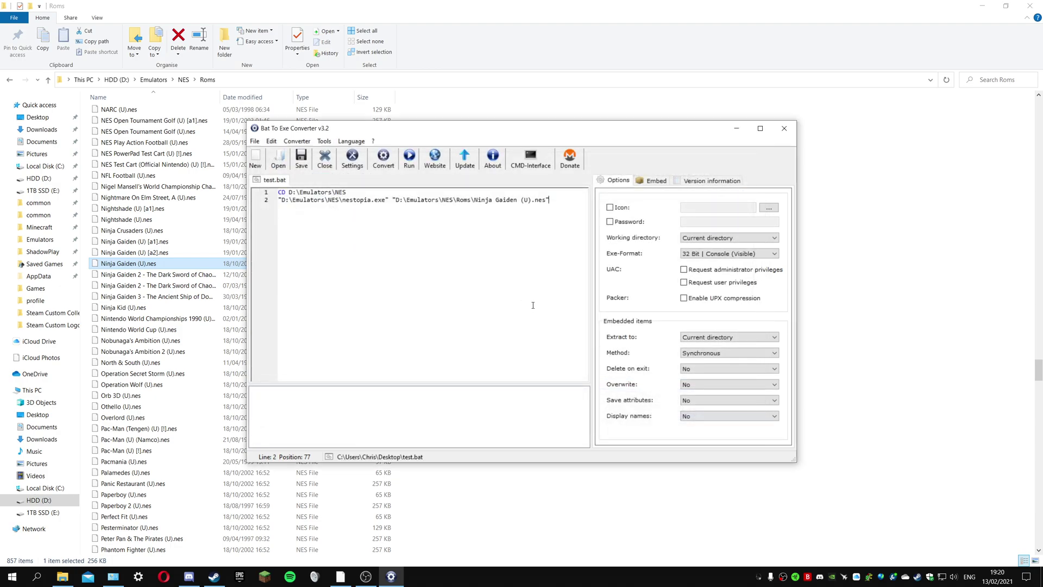
{"action": "left_click", "coordinate": [384, 159]}
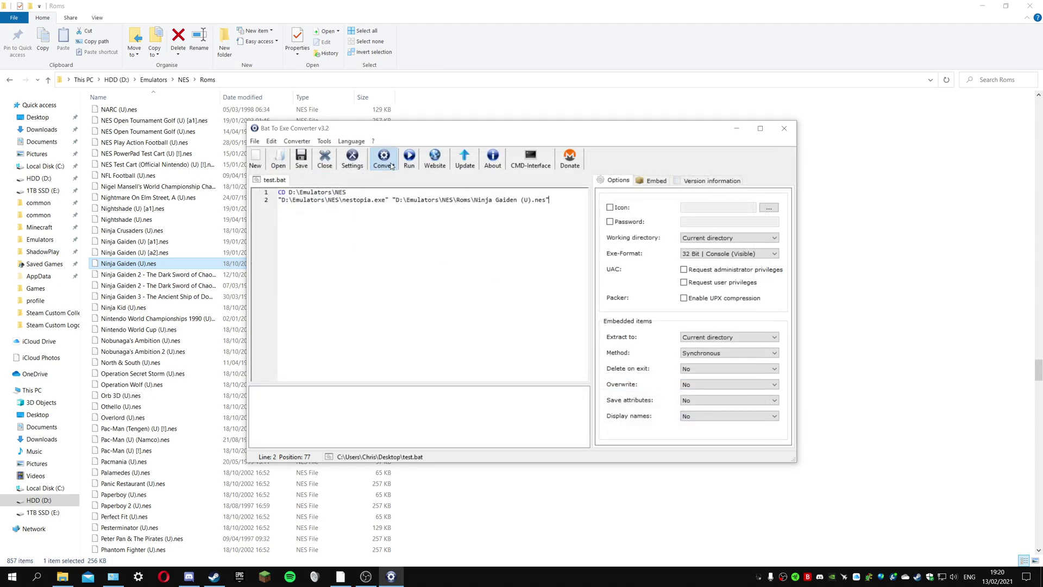
{"action": "type", "text": "test"}
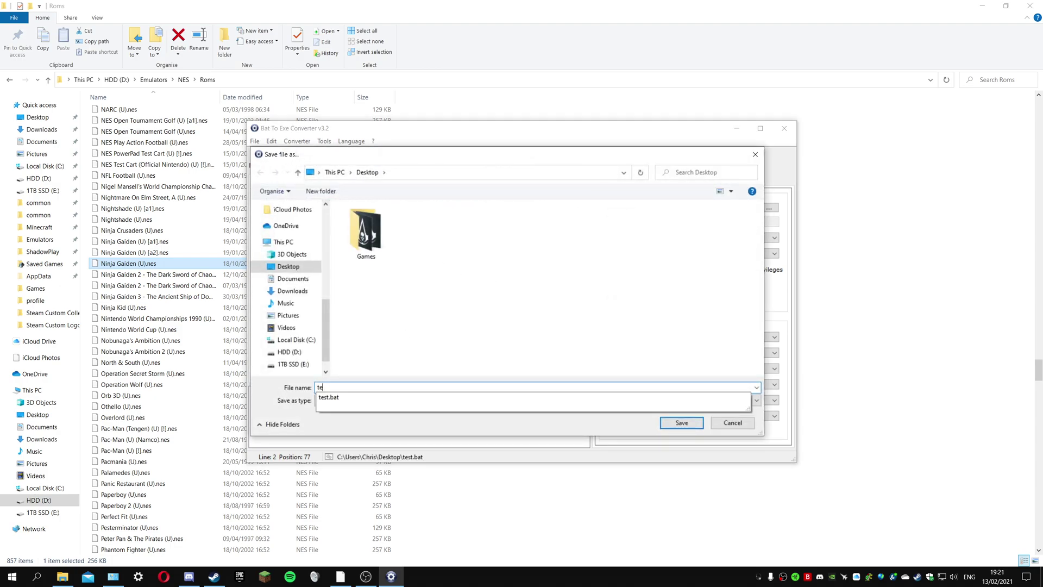
{"action": "left_click", "coordinate": [682, 423]}
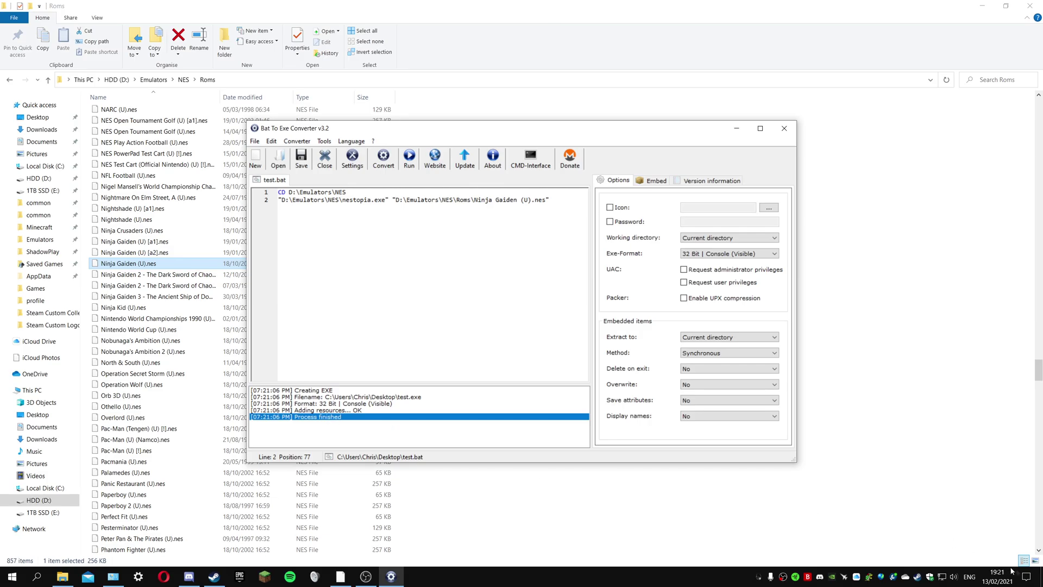
Step: Run test.exe from the desktop to check that it launches the ROM, view it maximized, and exit Nestopia
{"action": "left_click", "coordinate": [1040, 576]}
{"action": "left_click", "coordinate": [16, 106]}
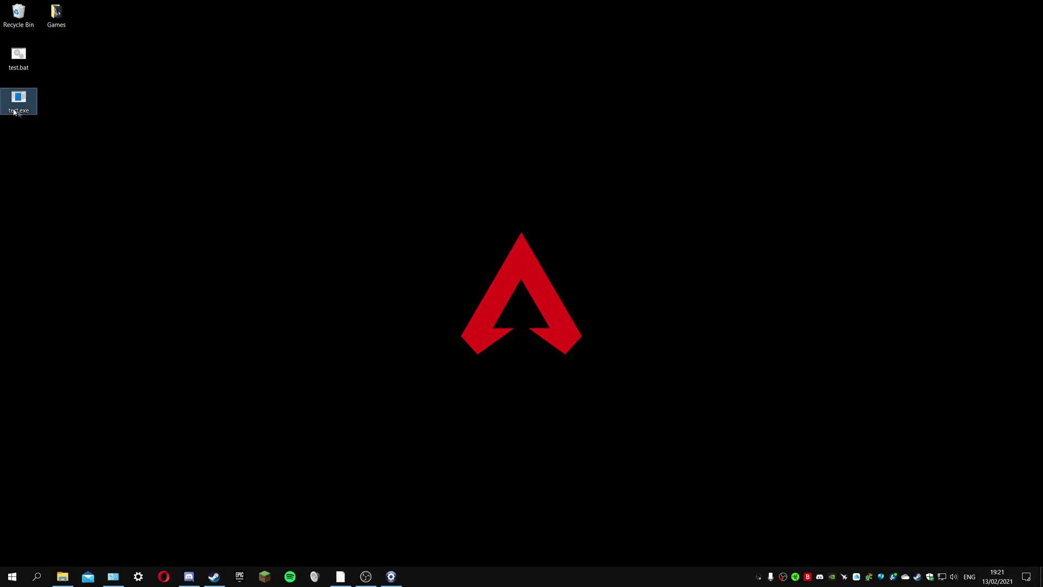
{"action": "double_click", "coordinate": [15, 113]}
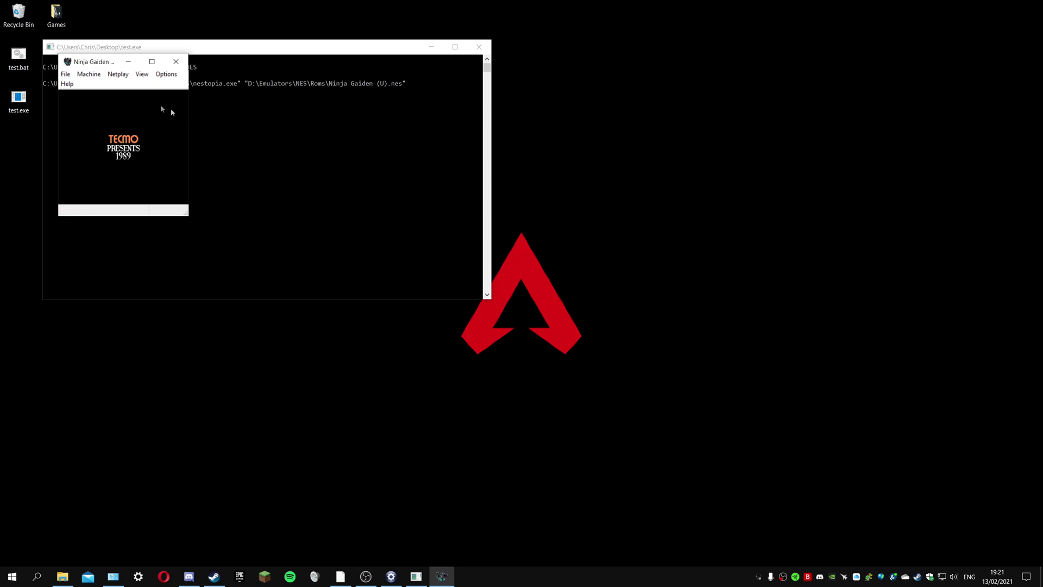
{"action": "left_click", "coordinate": [152, 62]}
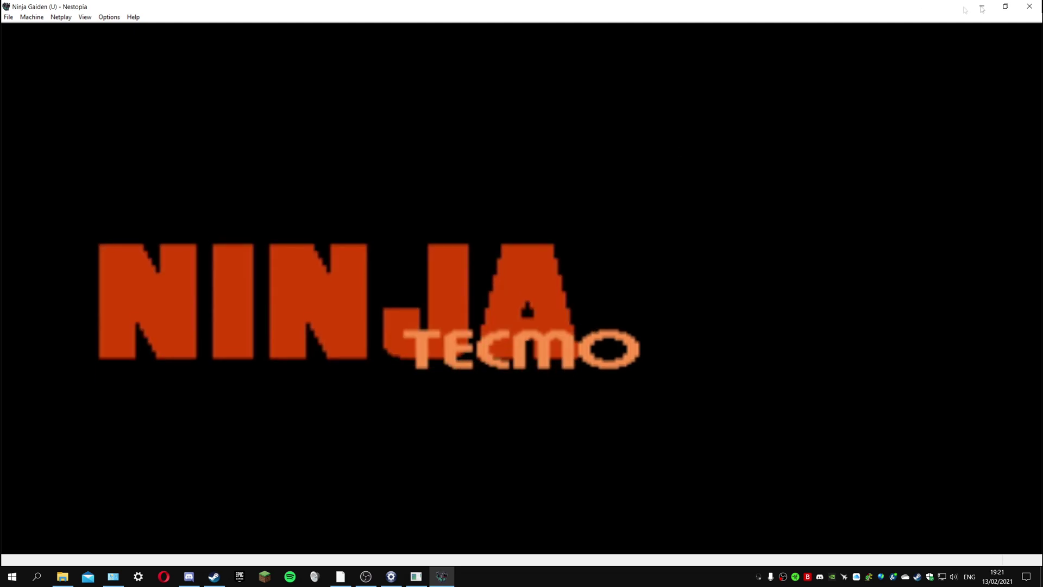
{"action": "left_click_drag", "start_coordinate": [293, 3], "coordinate": [280, 124]}
{"action": "left_click", "coordinate": [330, 123]}
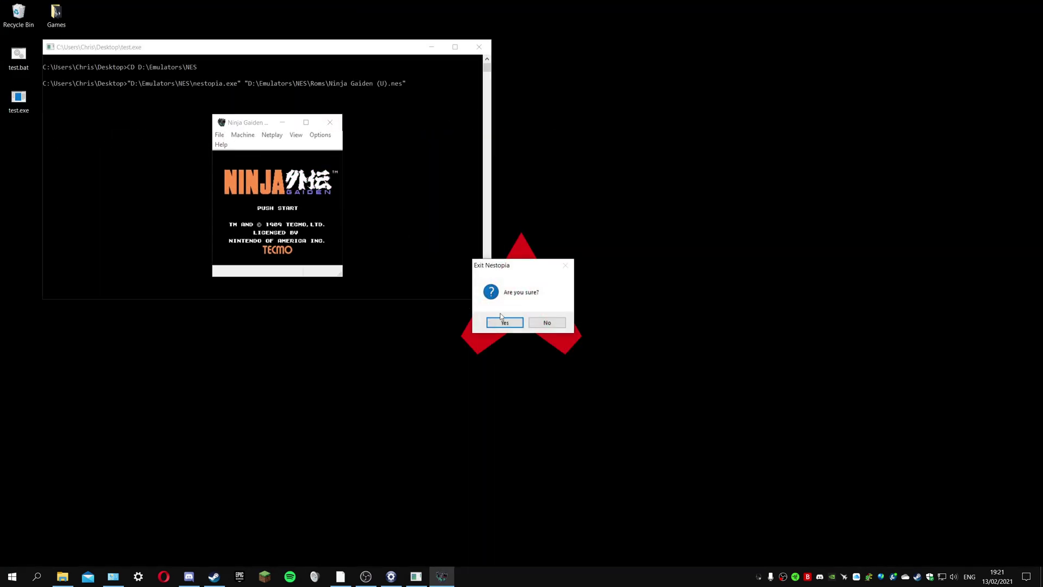
{"action": "left_click", "coordinate": [501, 319]}
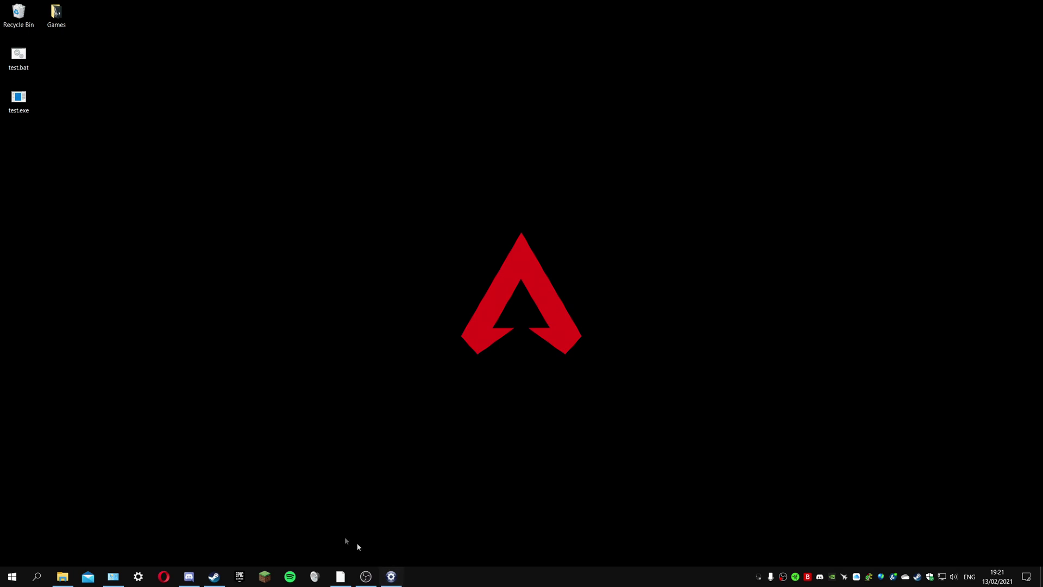
Step: Switch to Steam and add test.exe from the Desktop to the library as a non-Steam game
{"action": "left_click", "coordinate": [216, 575]}
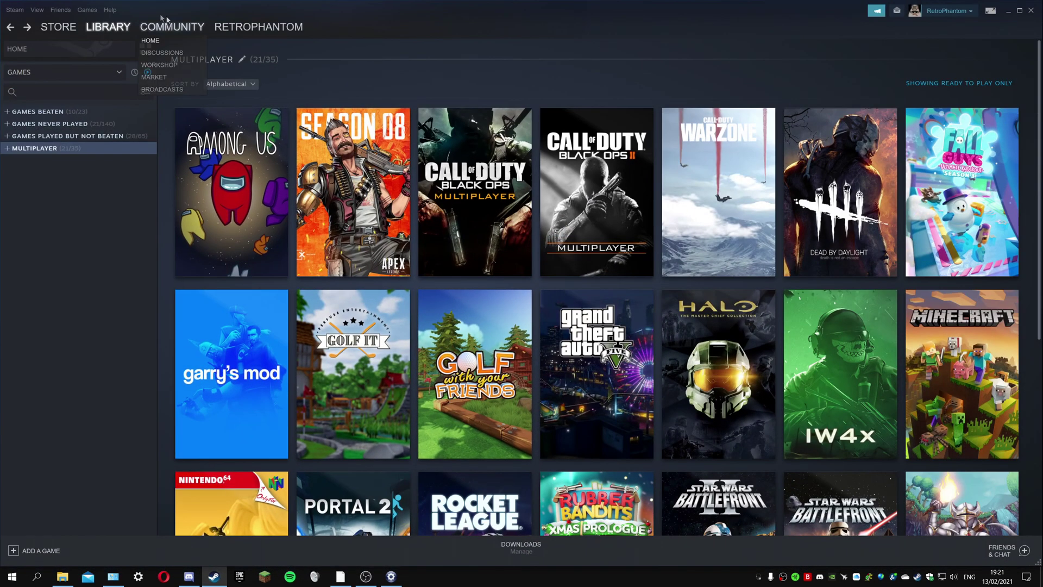
{"action": "left_click", "coordinate": [87, 10]}
{"action": "left_click", "coordinate": [109, 70]}
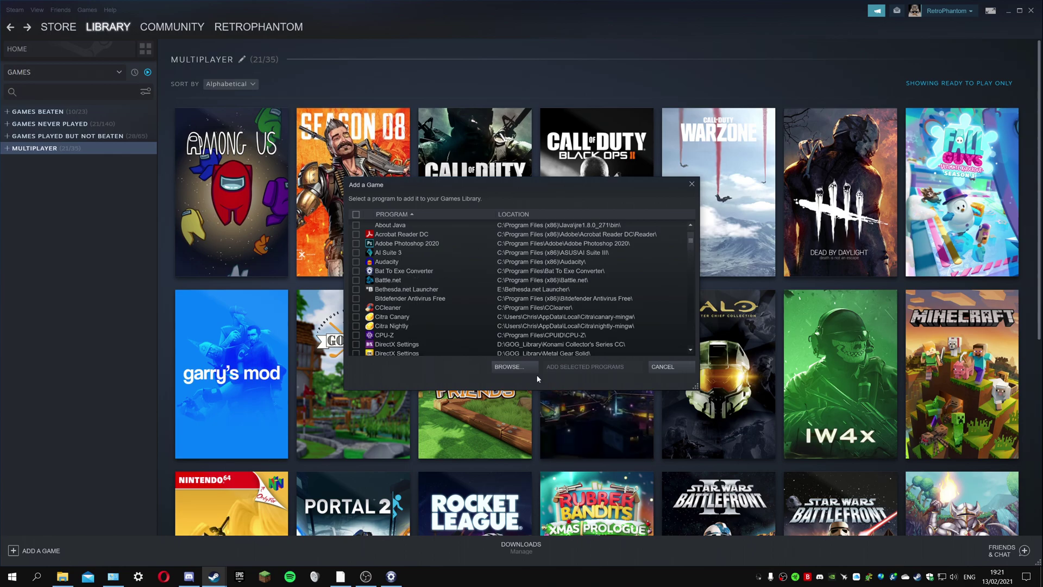
{"action": "left_click", "coordinate": [508, 367]}
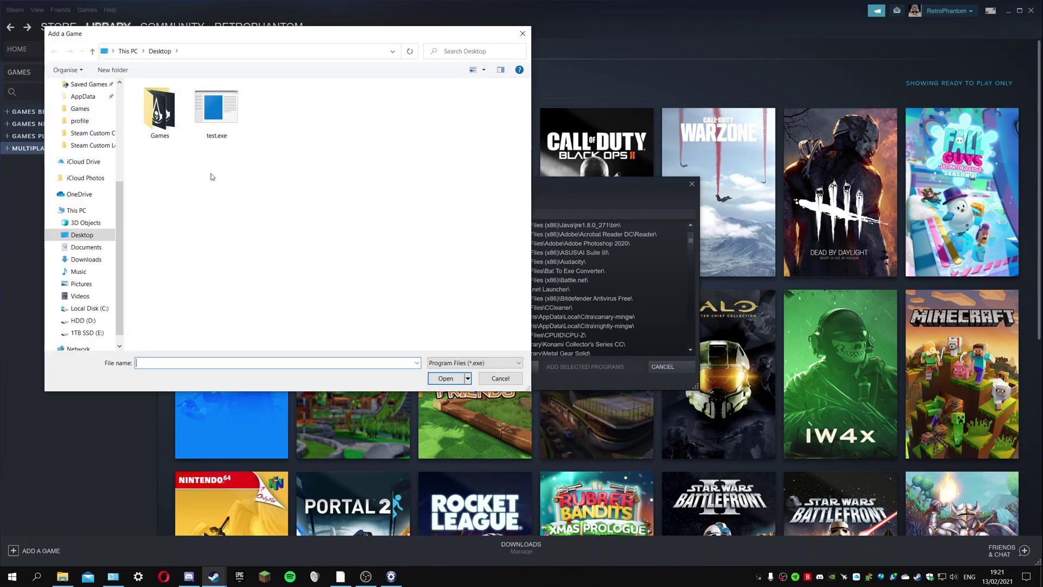
{"action": "double_click", "coordinate": [220, 115]}
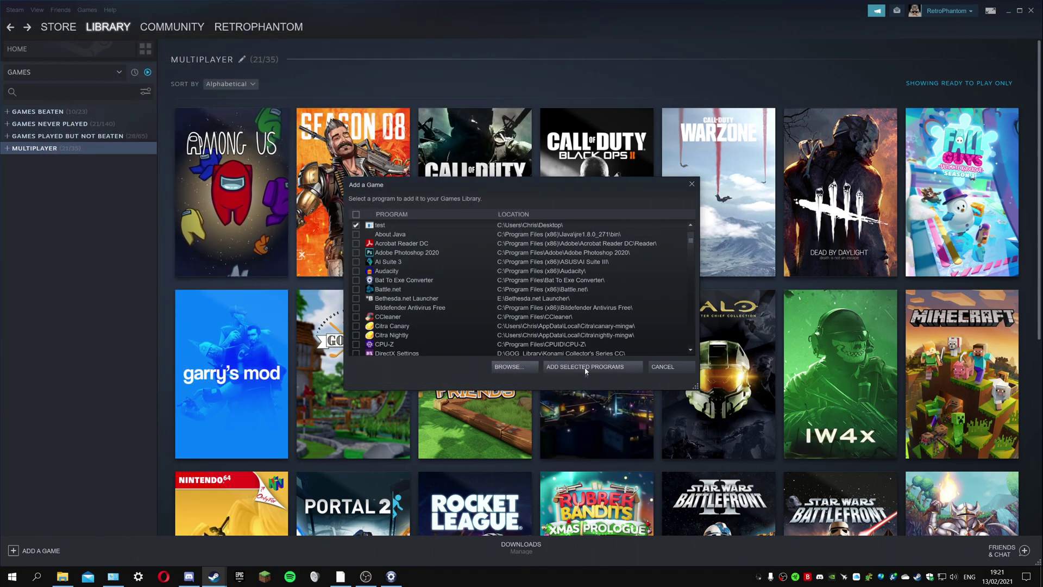
{"action": "left_click", "coordinate": [586, 367]}
Step: Rename the test shortcut in the Steam library to Ninja Gaiden through its properties
{"action": "right_click", "coordinate": [31, 171]}
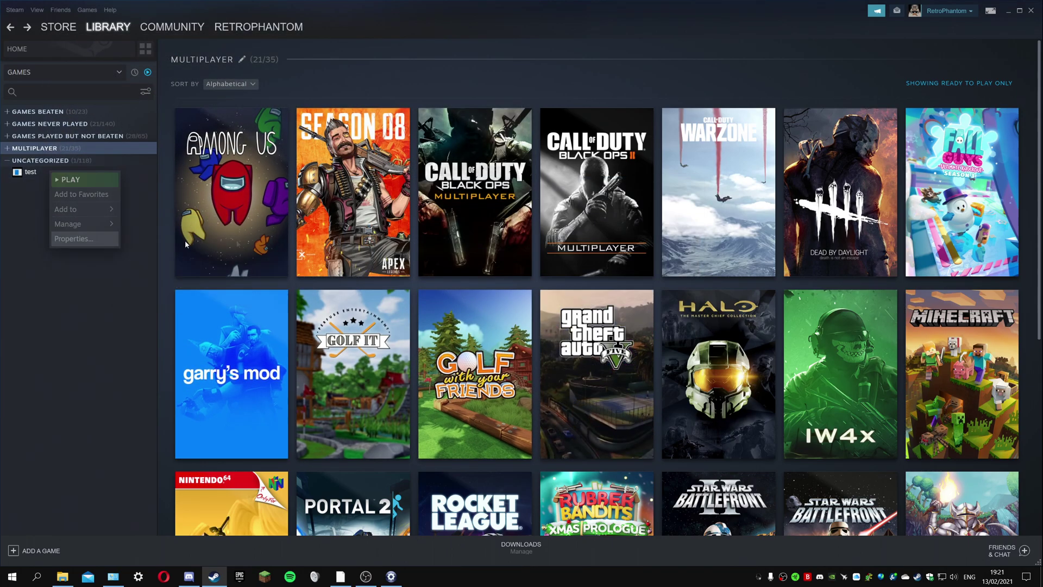
{"action": "left_click", "coordinate": [65, 236]}
{"action": "left_click", "coordinate": [510, 204]}
{"action": "key", "text": "ctrl+a"}
{"action": "type", "text": "N"}
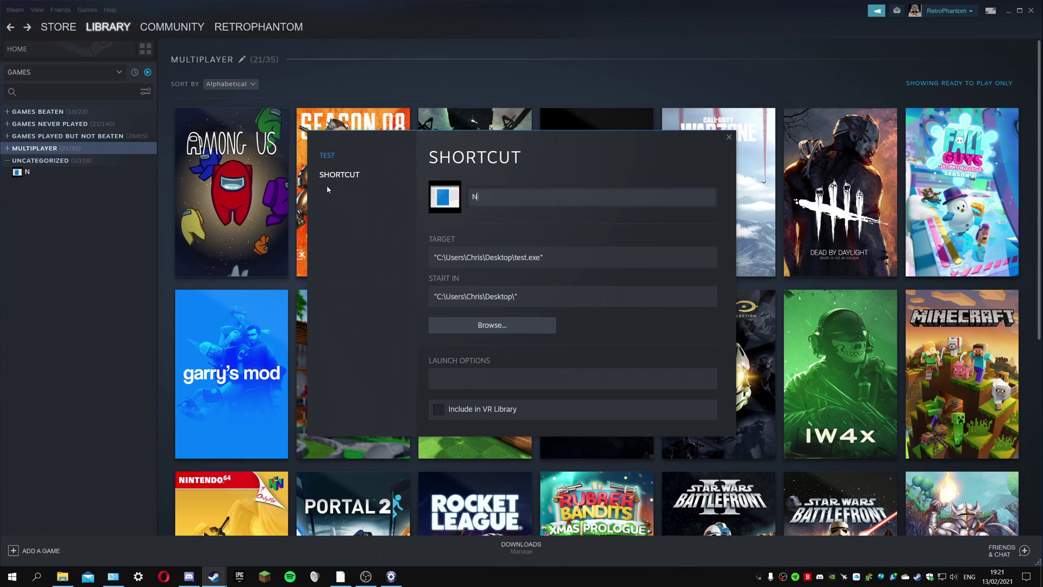
{"action": "type", "text": "inja Ga"}
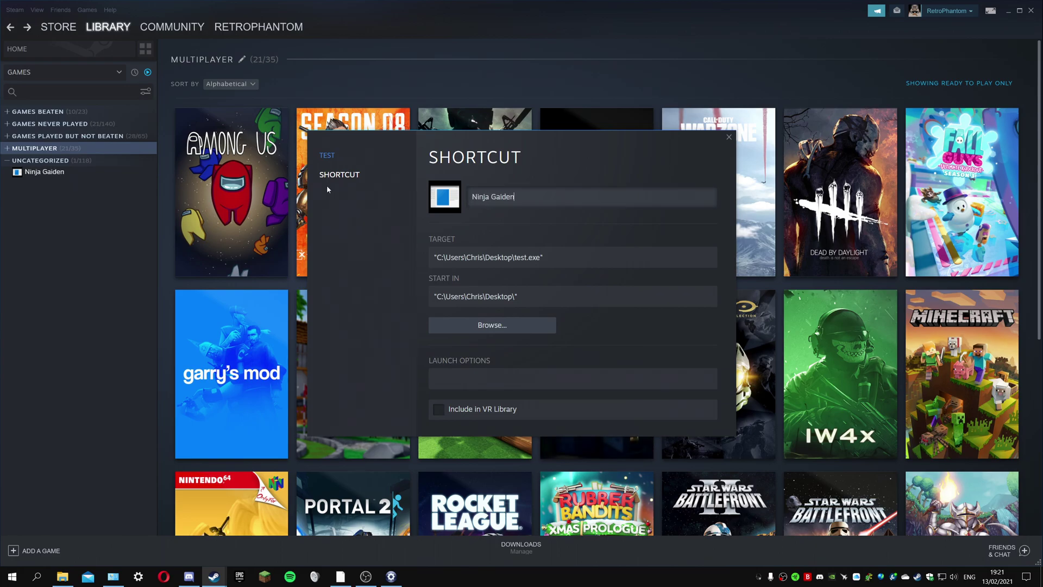
{"action": "type", "text": "iden"}
{"action": "left_click", "coordinate": [728, 137]}
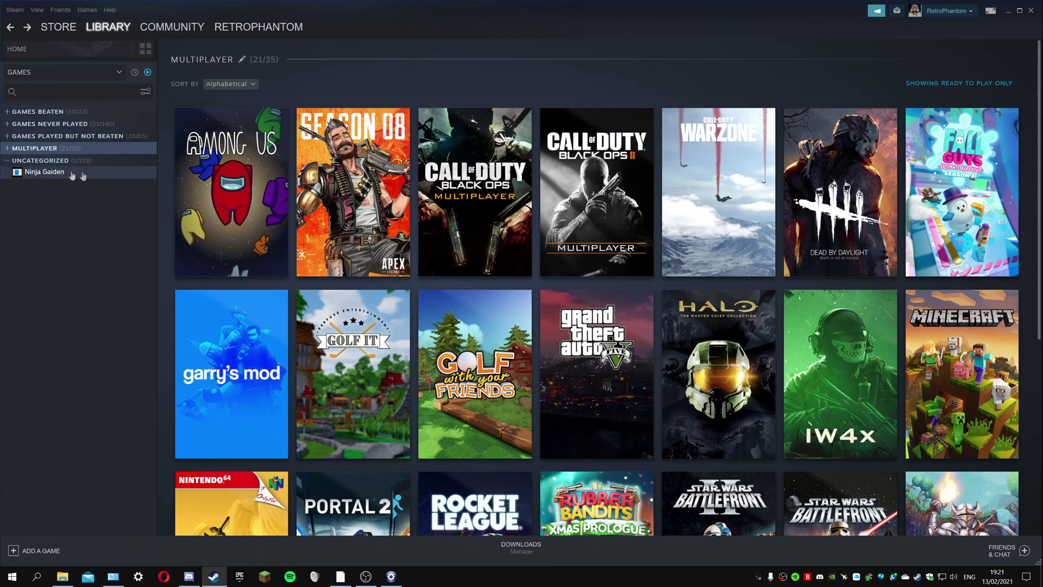
Step: Launch Ninja Gaiden from the Steam library to test it maximized, and exit the emulator
{"action": "double_click", "coordinate": [37, 173]}
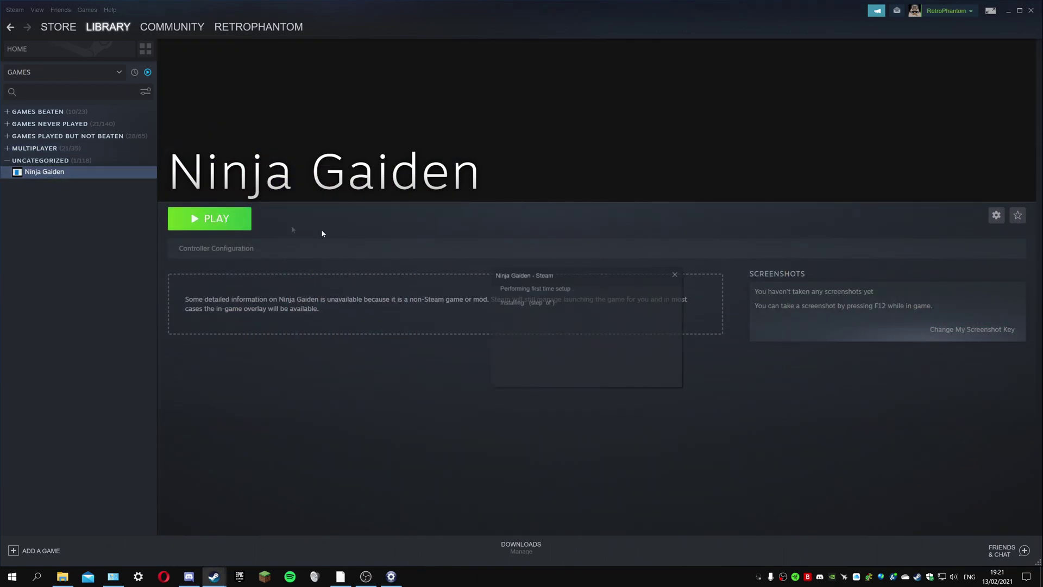
{"action": "left_click", "coordinate": [596, 323]}
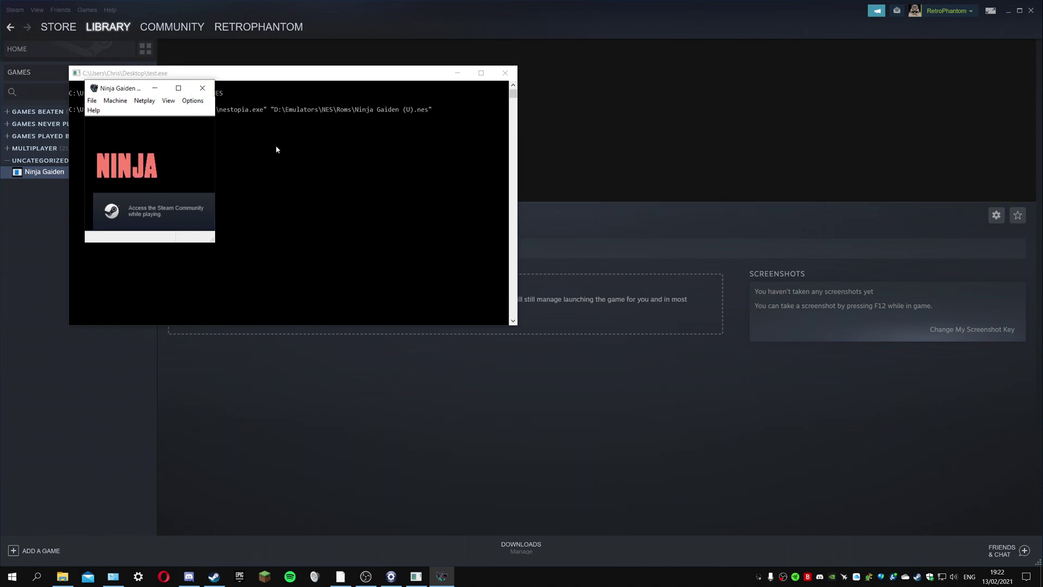
{"action": "left_click", "coordinate": [178, 88]}
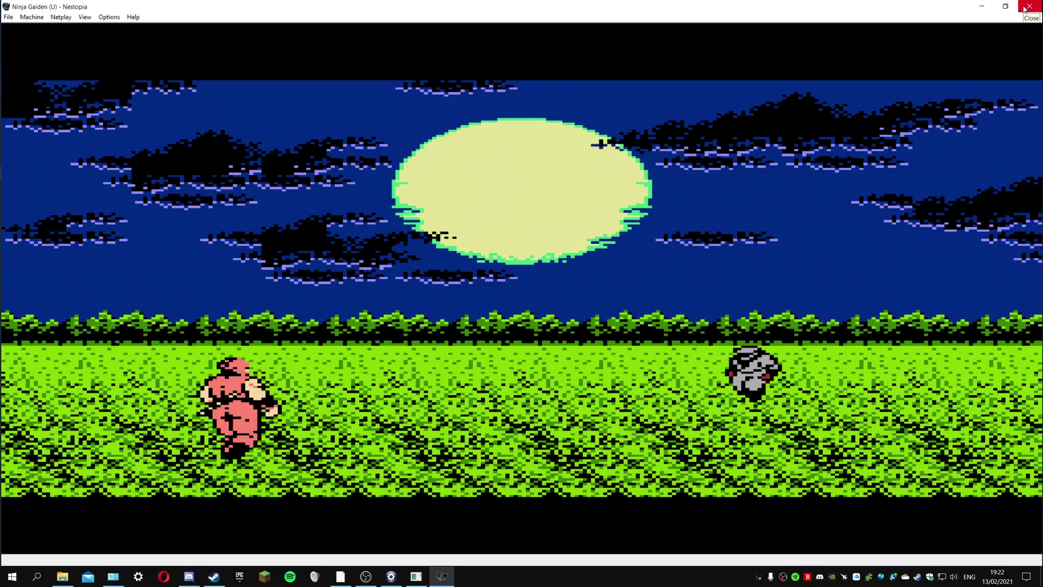
{"action": "left_click", "coordinate": [1029, 7]}
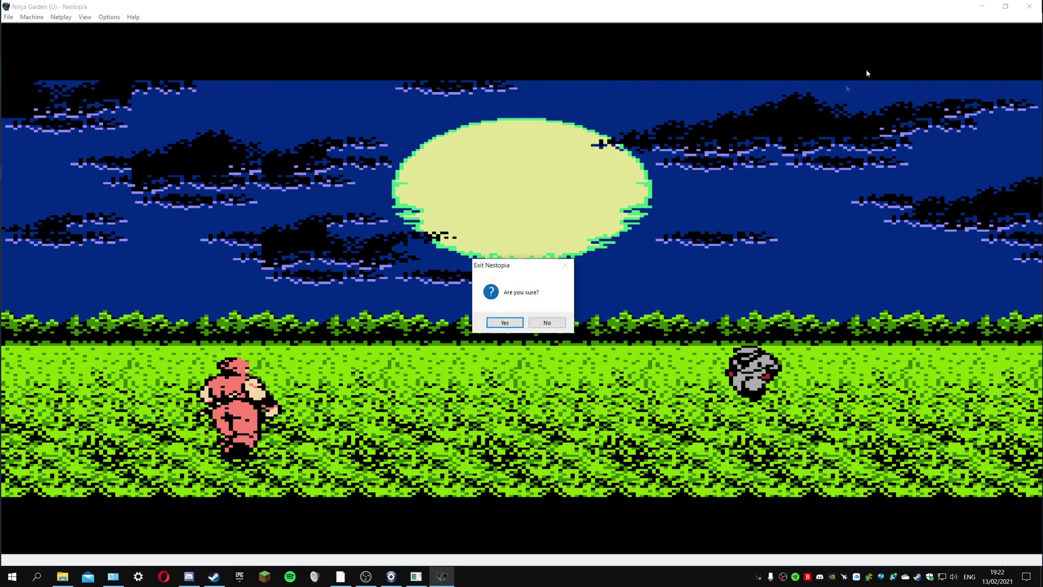
{"action": "left_click", "coordinate": [502, 324]}
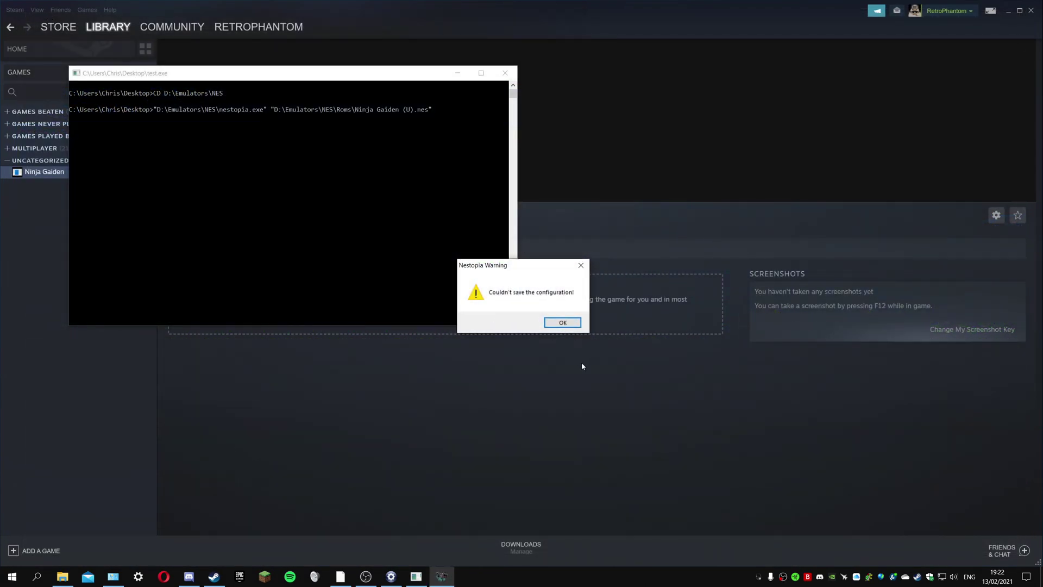
{"action": "left_click", "coordinate": [562, 323]}
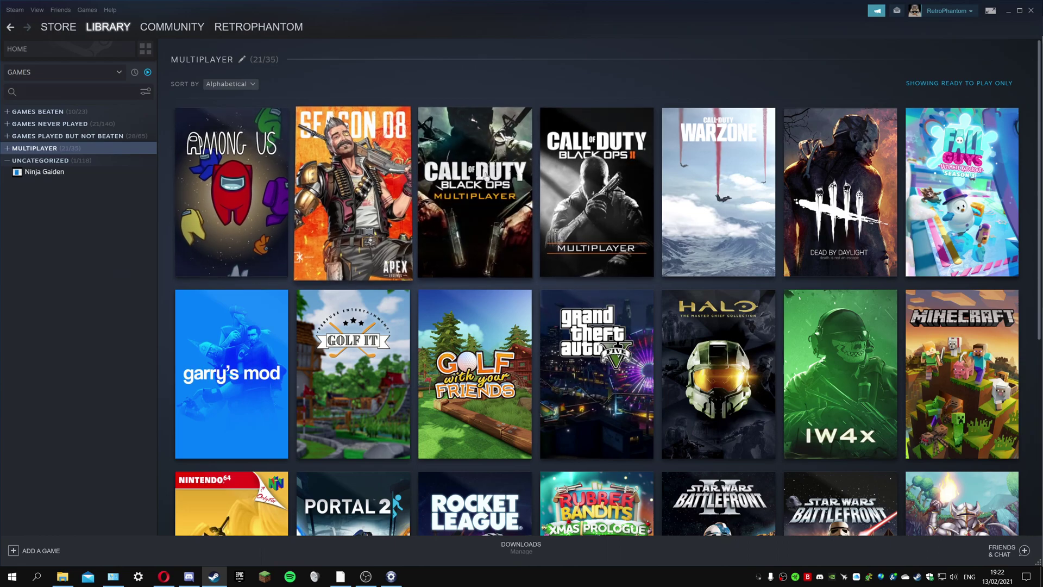
Step: Browse the Multiplayer collection for custom game artwork and open the Ocarina of Time Online page
{"action": "mouse_move", "coordinate": [736, 177]}
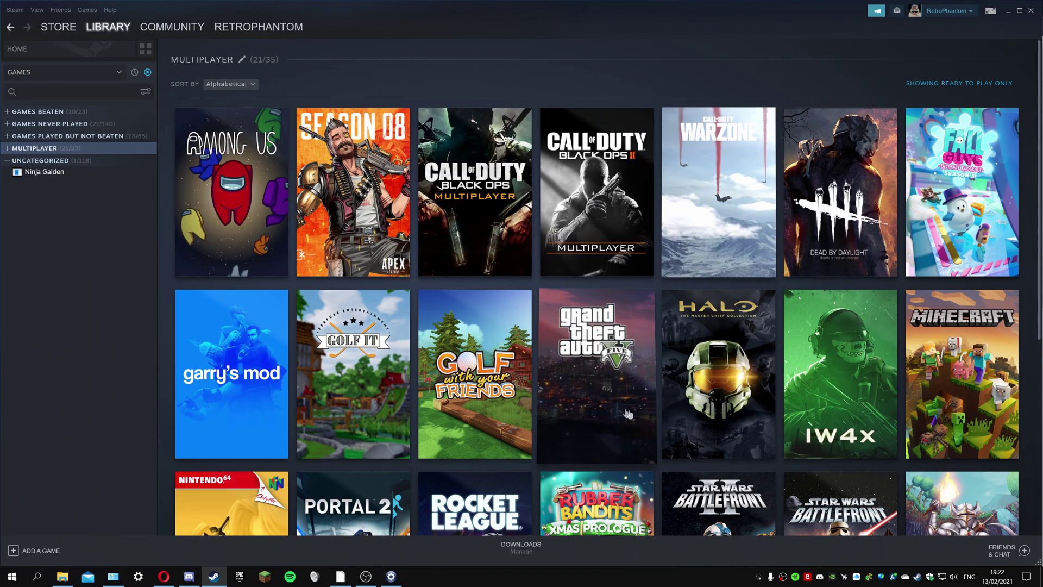
{"action": "mouse_move", "coordinate": [605, 407]}
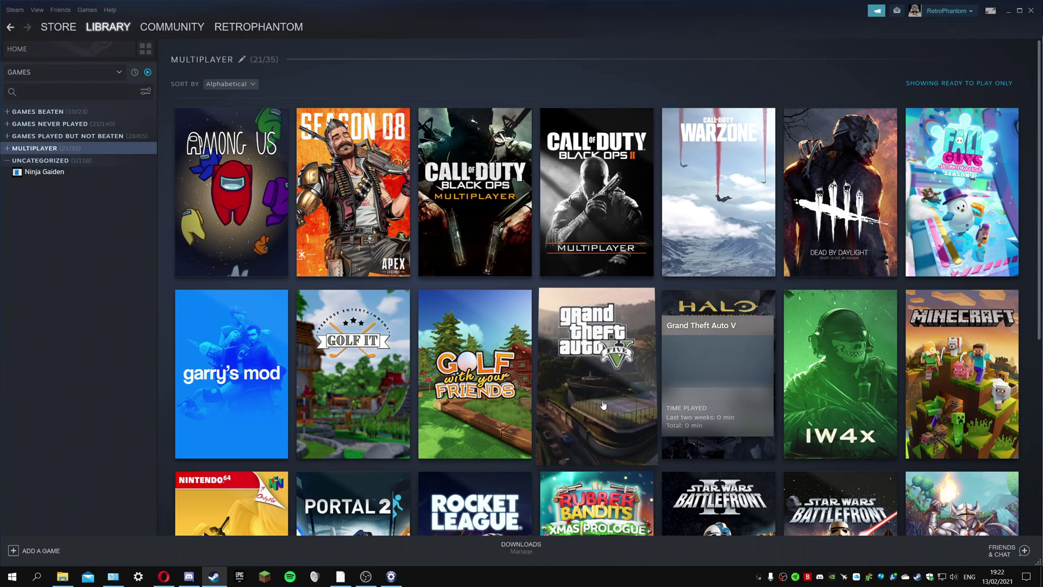
{"action": "scroll", "coordinate": [605, 407], "scroll_direction": "down", "scroll_amount": 5}
{"action": "scroll", "coordinate": [606, 408], "scroll_direction": "up", "scroll_amount": 5}
{"action": "scroll", "coordinate": [241, 293], "scroll_direction": "down", "scroll_amount": 5}
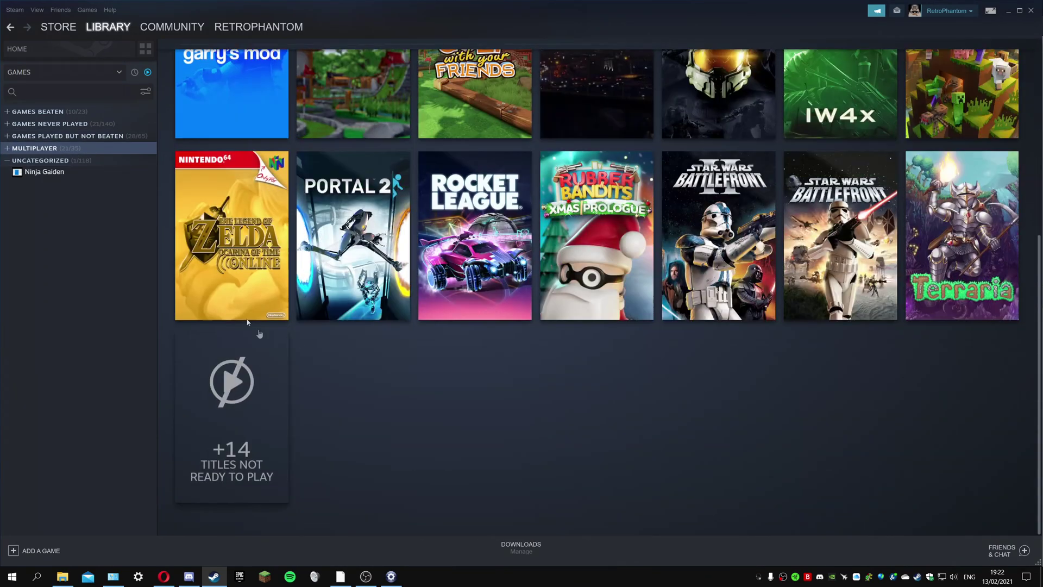
{"action": "mouse_move", "coordinate": [242, 293]}
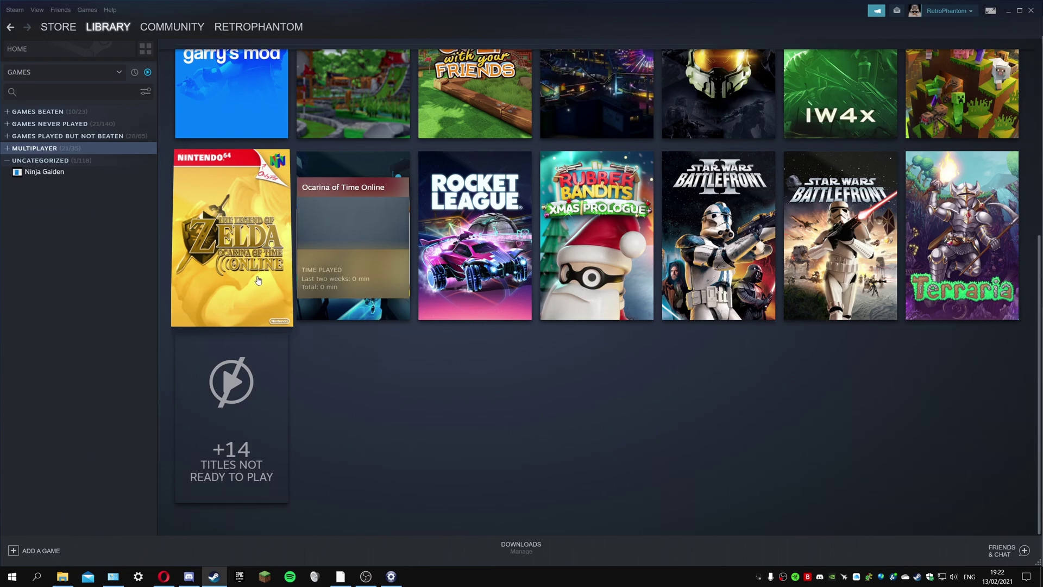
{"action": "left_click", "coordinate": [192, 225]}
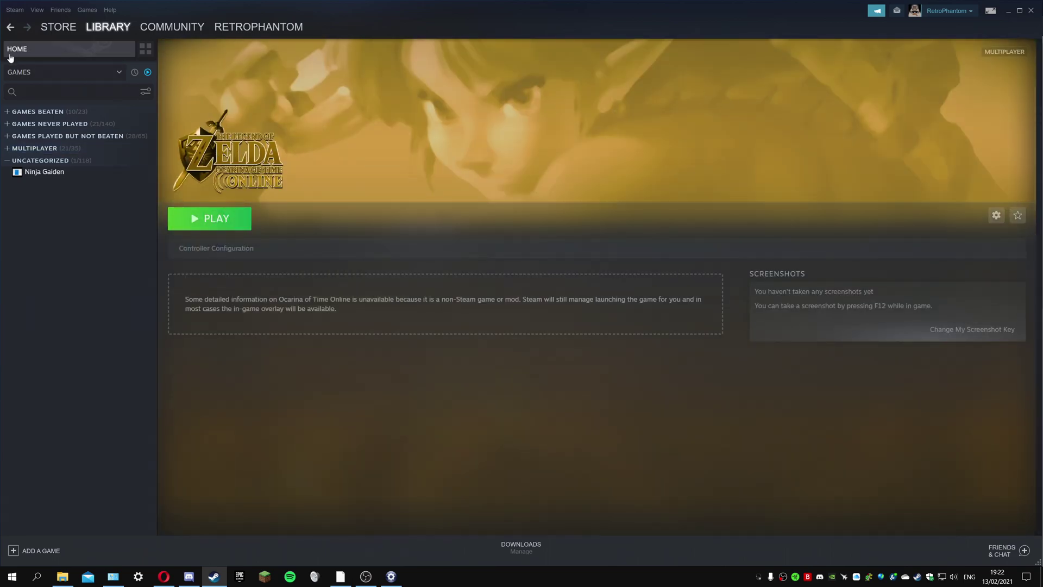
Step: Switch to the Opera browser, open SteamGridDB, and search its grids for ninja gaiden
{"action": "left_click", "coordinate": [11, 26]}
{"action": "left_click", "coordinate": [163, 576]}
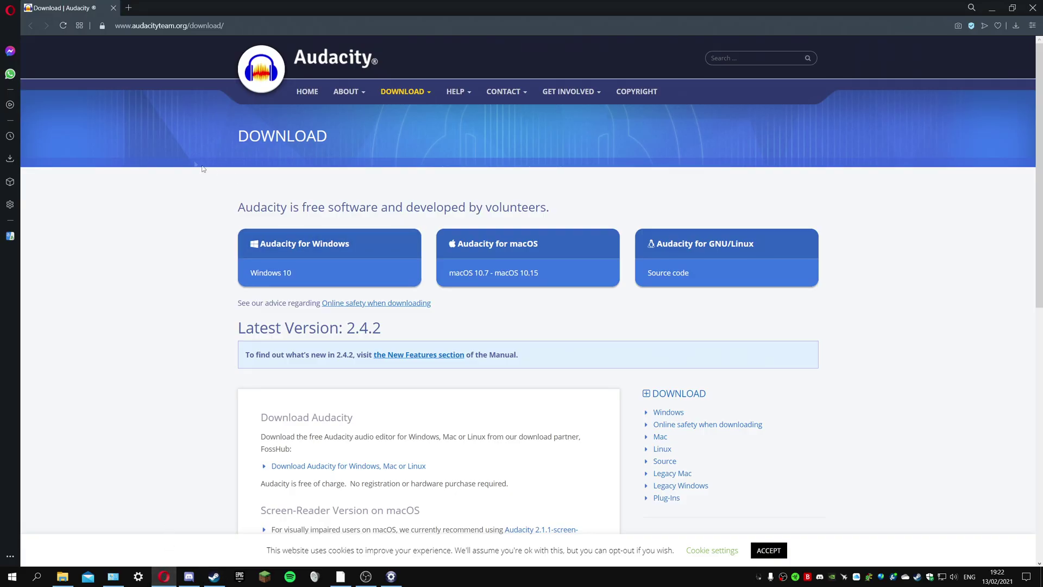
{"action": "left_click", "coordinate": [126, 8]}
{"action": "left_click", "coordinate": [113, 7]}
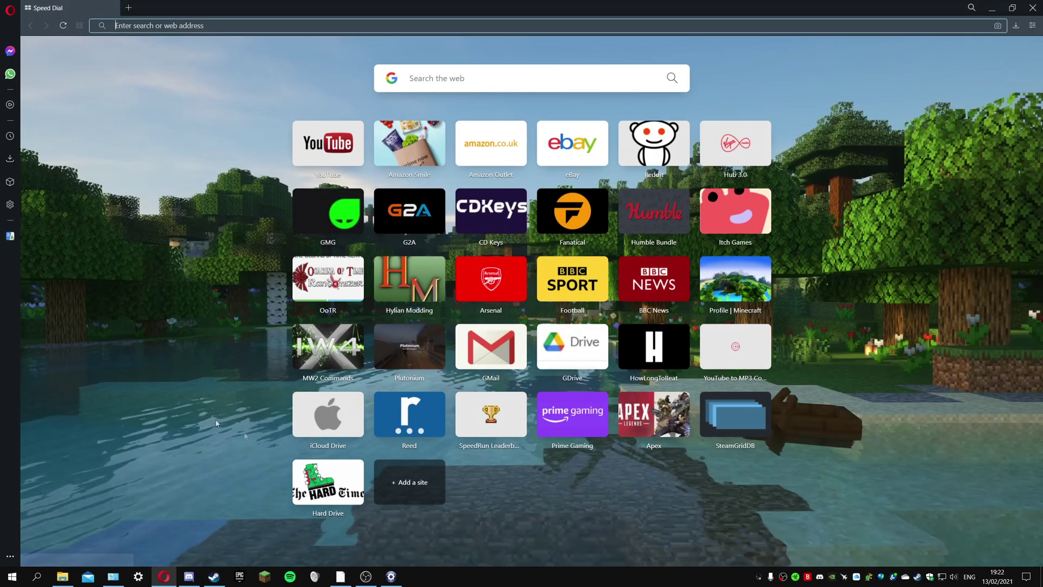
{"action": "left_click", "coordinate": [735, 414]}
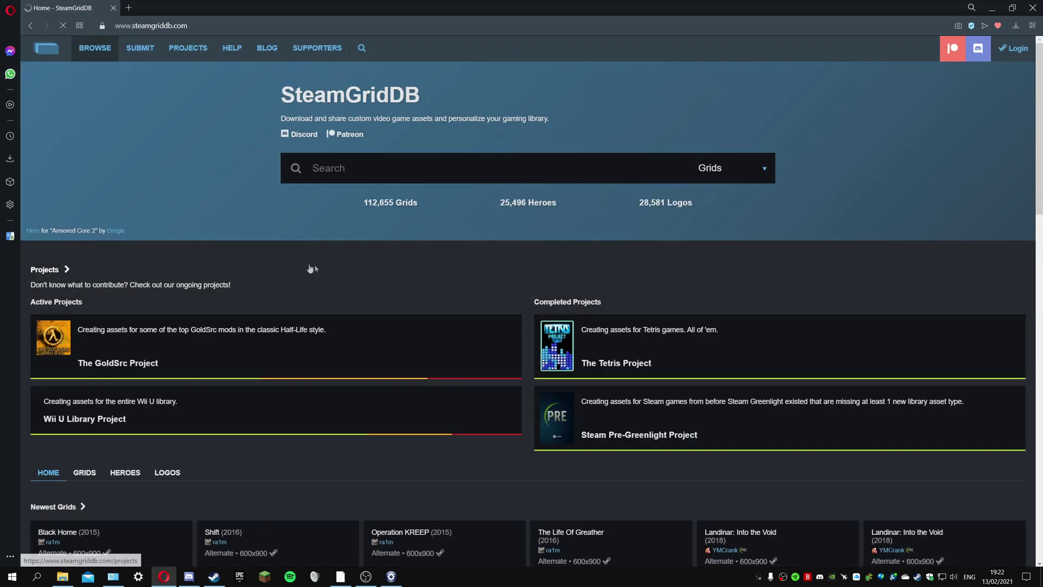
{"action": "left_click", "coordinate": [363, 158]}
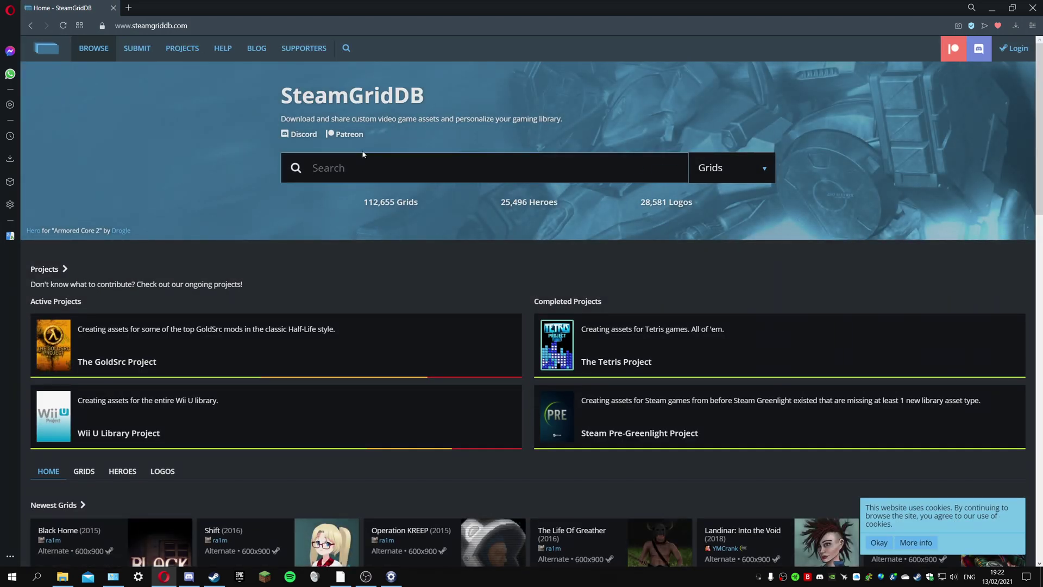
{"action": "type", "text": "ninja gaiden"}
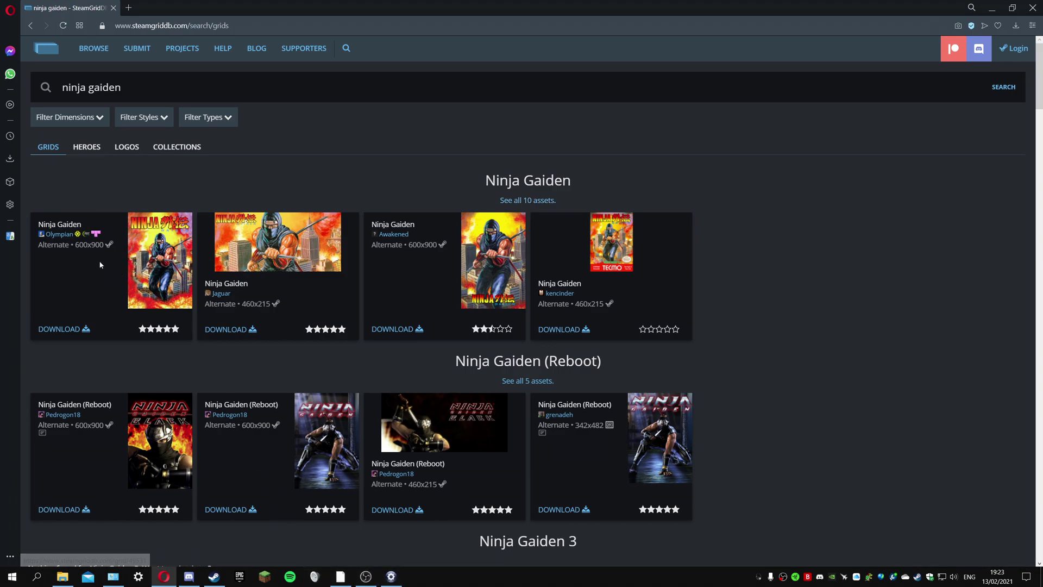
Step: Check the cover art in Steam's Multiplayer collection, and view the hero and logo results for Ninja Gaiden on SteamGridDB
{"action": "left_click", "coordinate": [214, 576]}
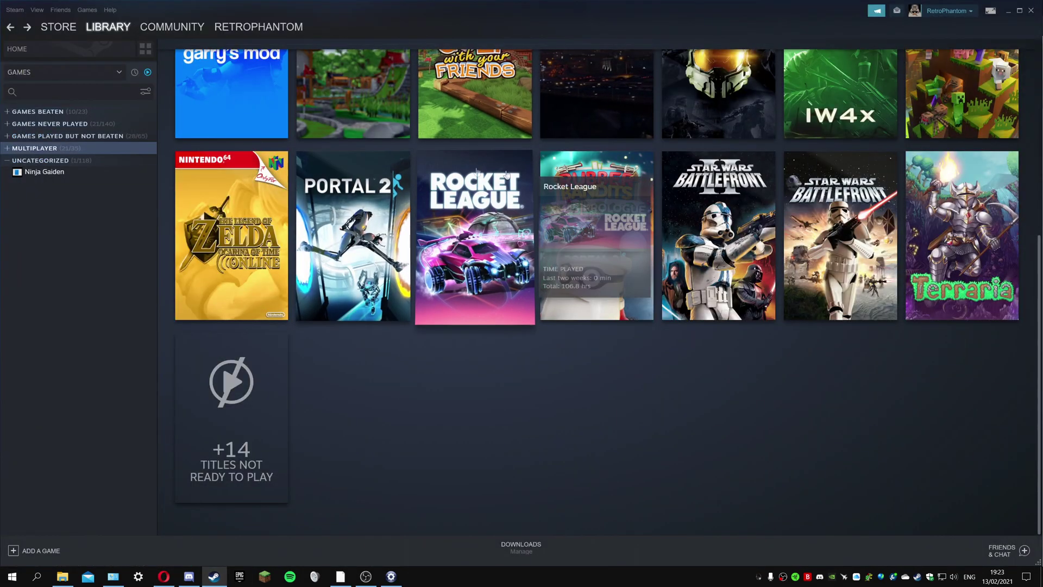
{"action": "scroll", "coordinate": [507, 175], "scroll_direction": "up", "scroll_amount": 5}
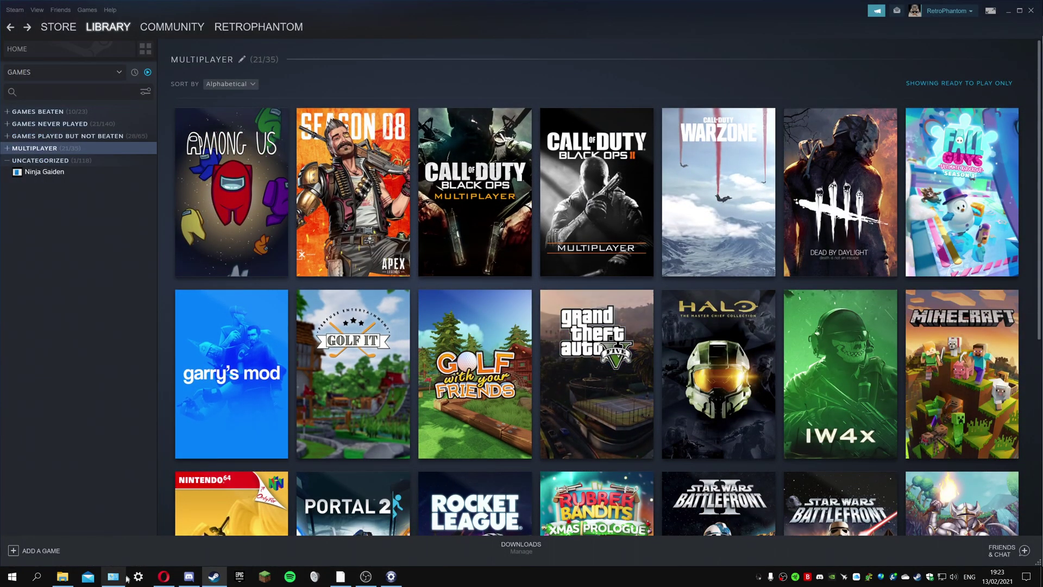
{"action": "left_click", "coordinate": [164, 576]}
{"action": "left_click", "coordinate": [87, 147]}
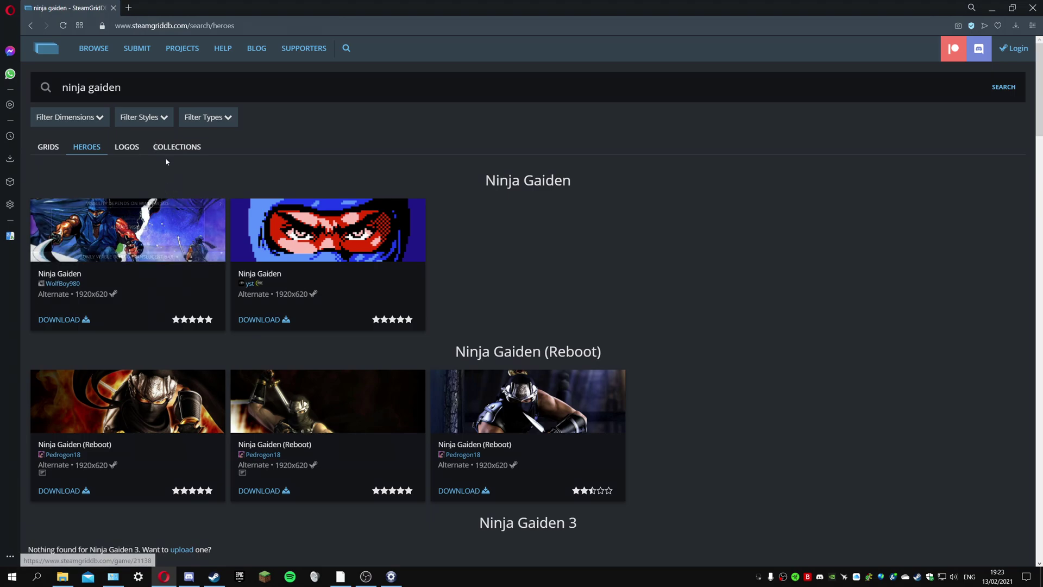
{"action": "left_click", "coordinate": [144, 118]}
{"action": "left_click", "coordinate": [131, 157]}
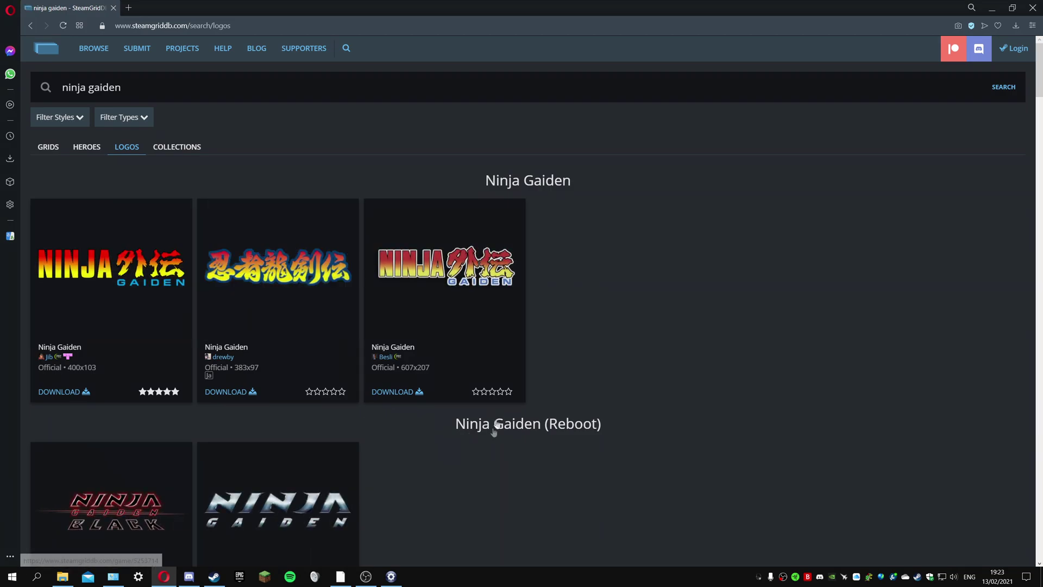
Step: Switch to Steam, examine the artwork on the Call of Duty: Warzone and Grand Theft Auto V pages, and open the Ninja Gaiden page
{"action": "left_click", "coordinate": [214, 576]}
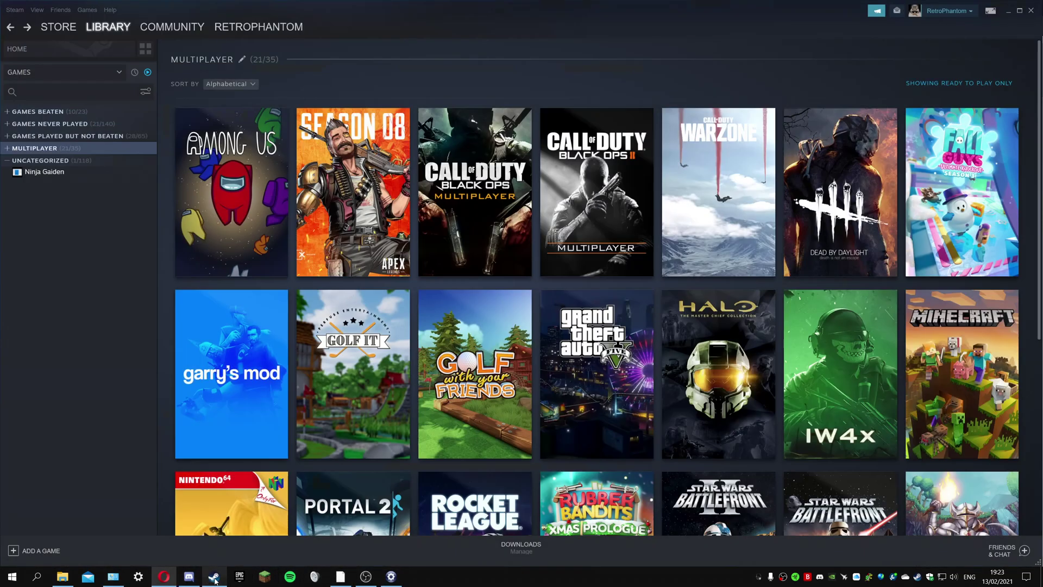
{"action": "left_click", "coordinate": [685, 218]}
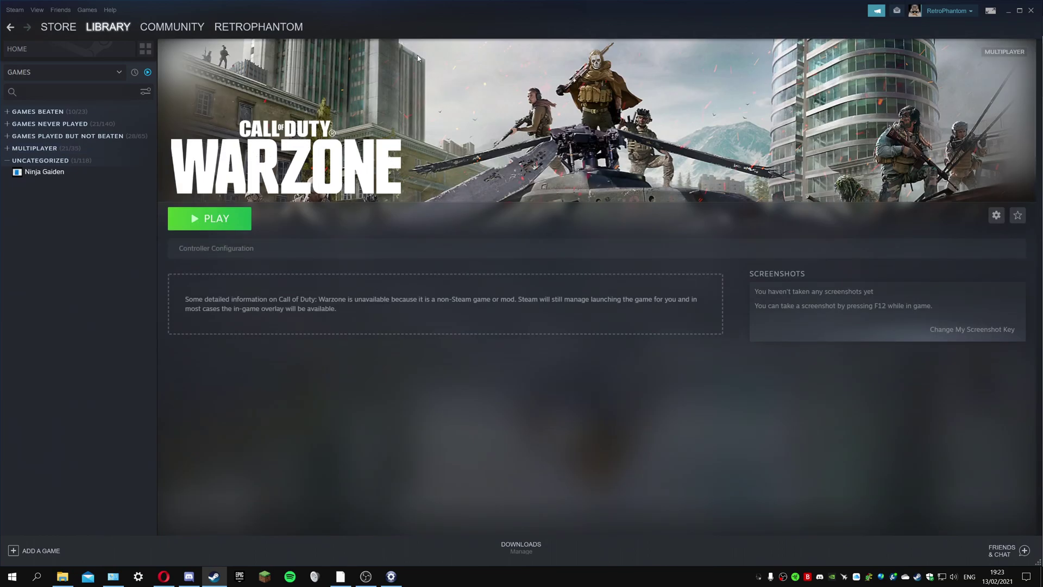
{"action": "left_click", "coordinate": [11, 27]}
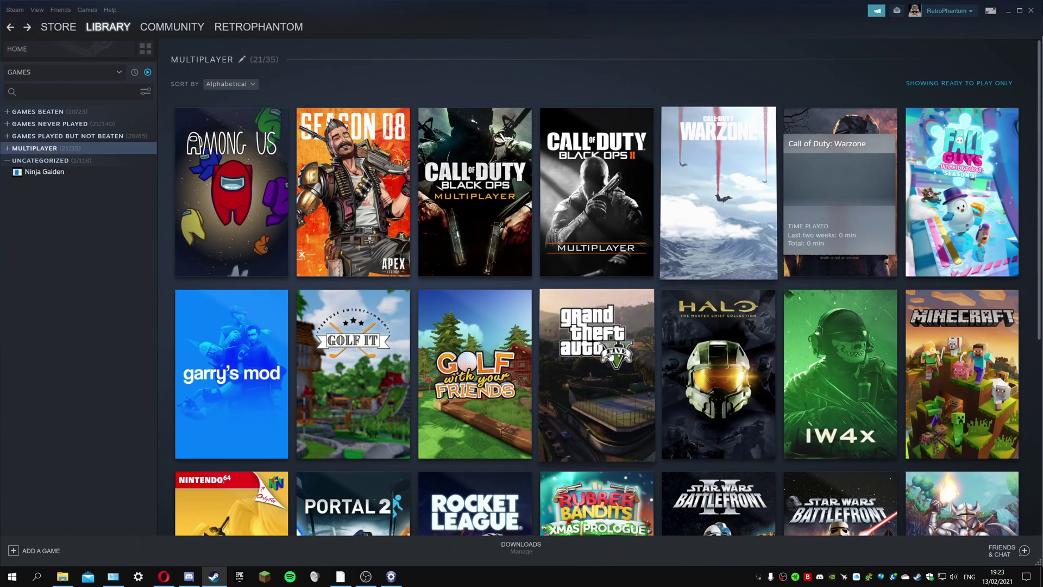
{"action": "left_click", "coordinate": [610, 356]}
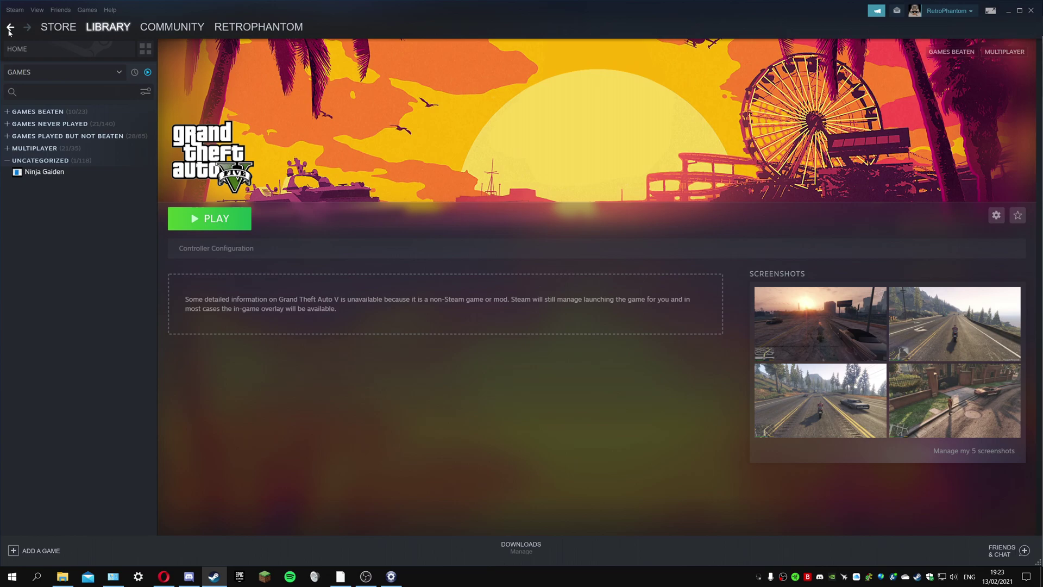
{"action": "left_click", "coordinate": [51, 173]}
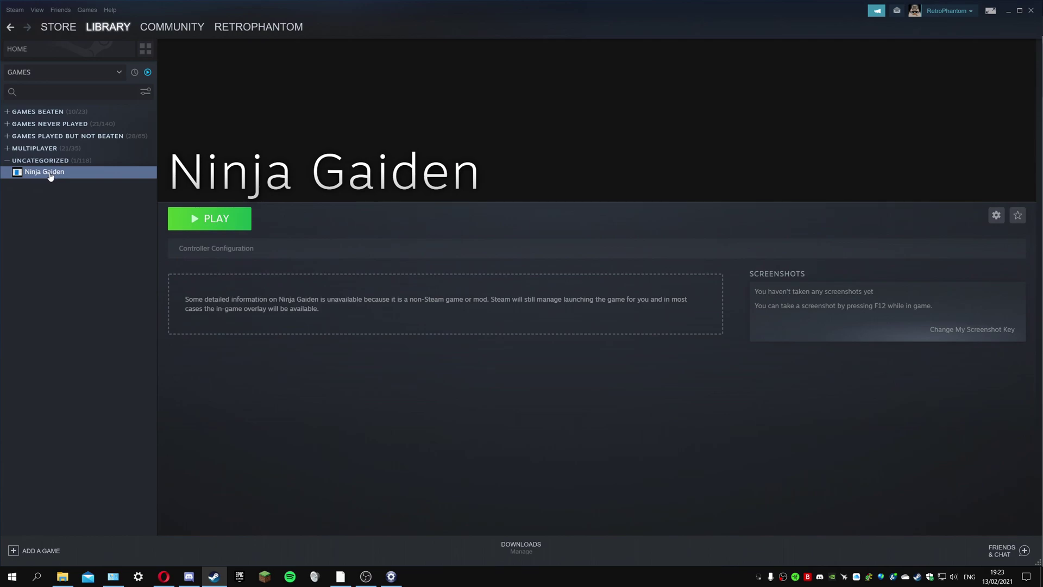